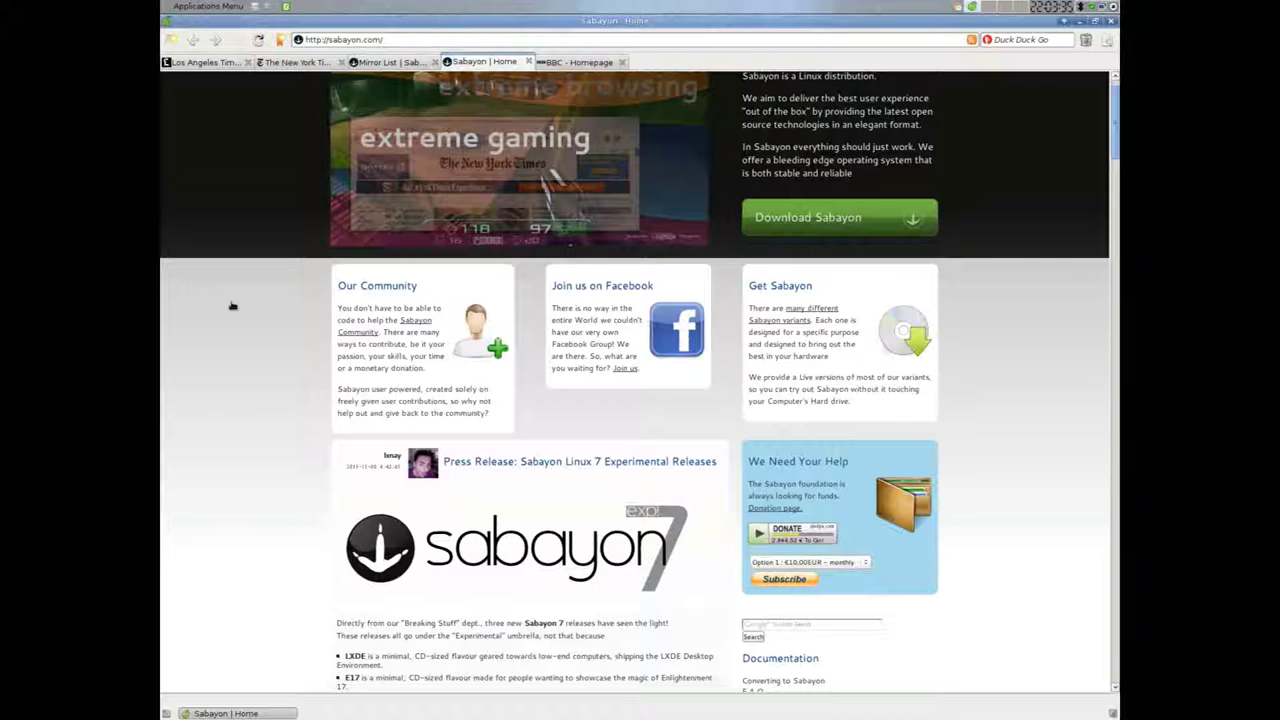
Scroll back up the YouTube subscriptions page in the new Midori tab
scroll(233, 302, "up", 1)
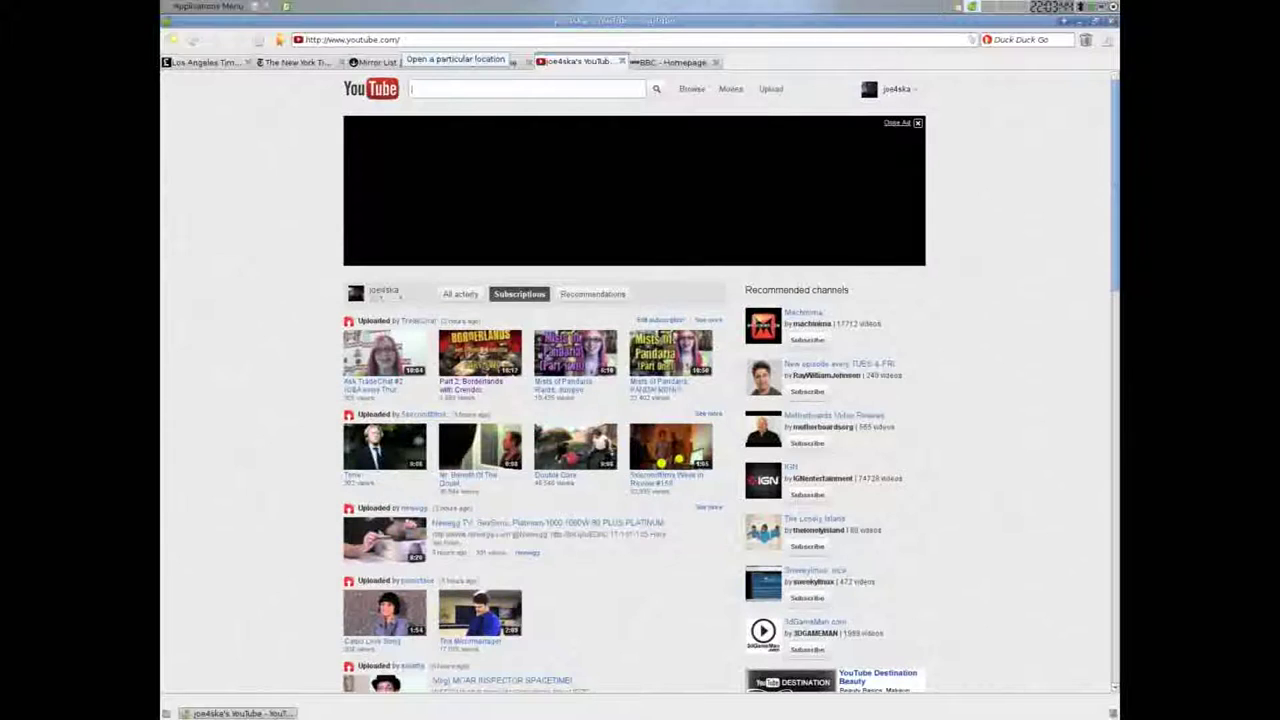
Scroll the subscriptions feed and play the Blender (Jake and Amir) video, dismissing its ad
left_click(208, 6)
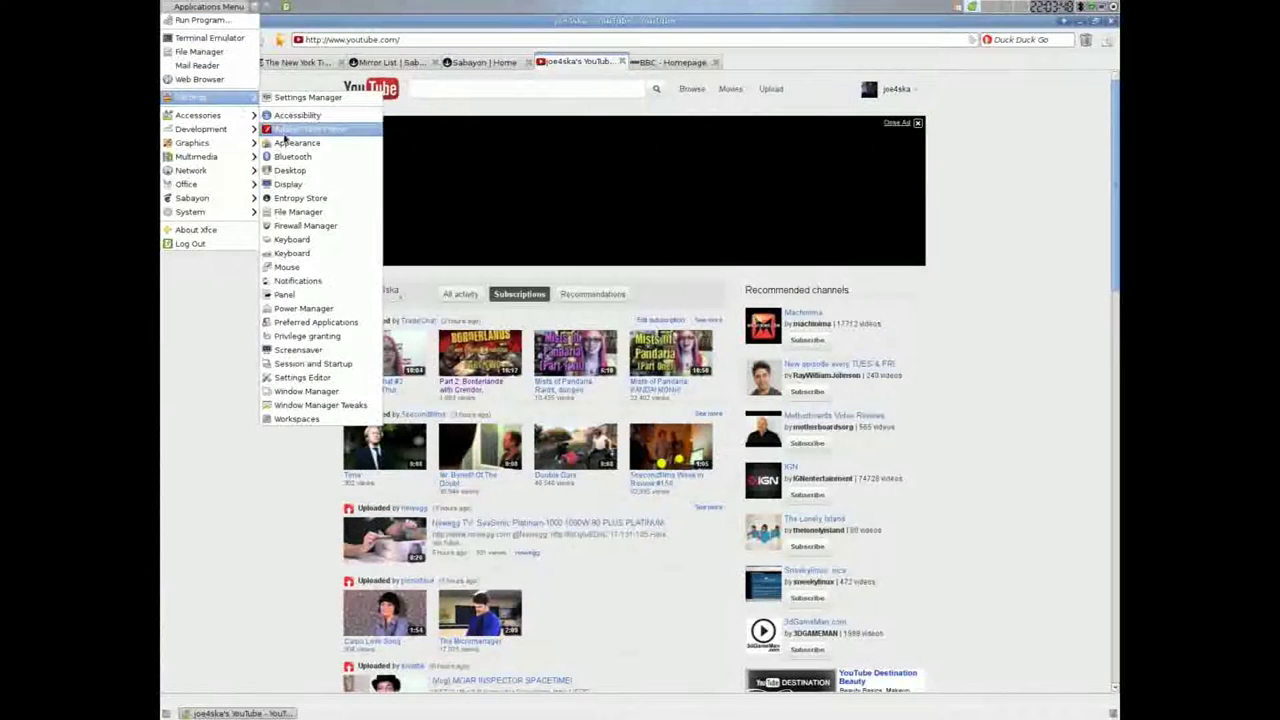
left_click(214, 346)
scroll(294, 580, "down", 15)
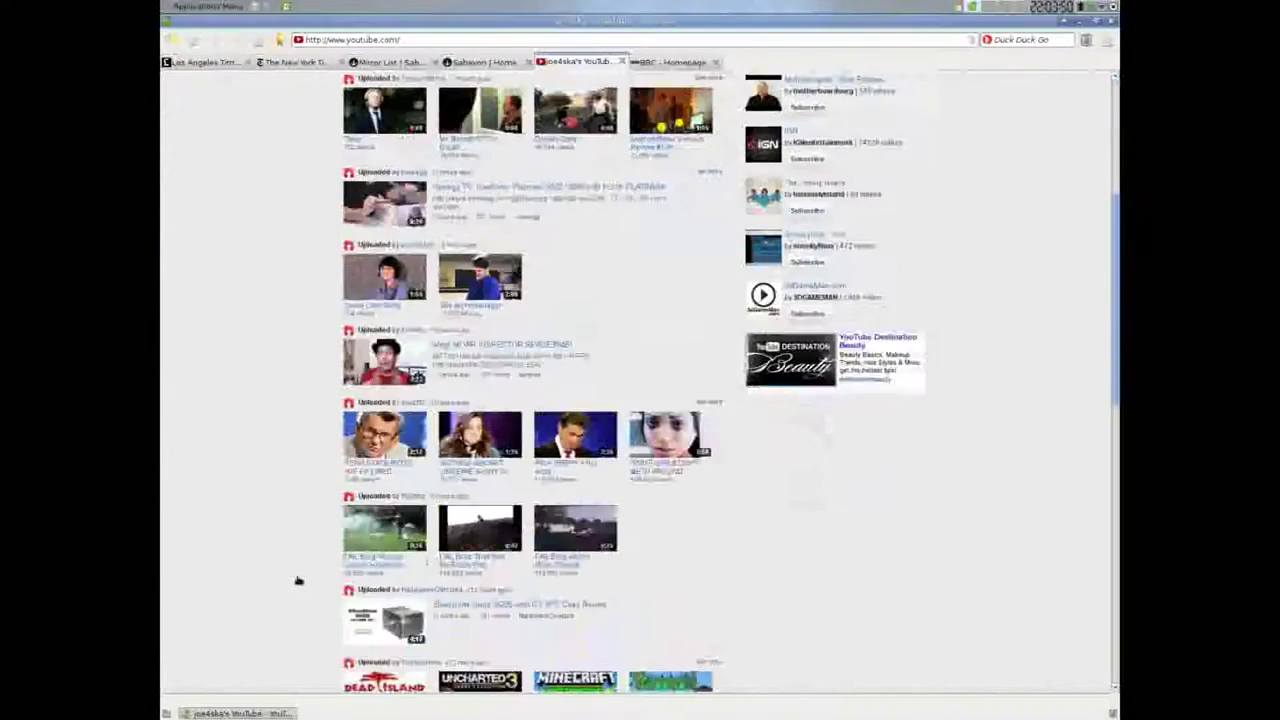
scroll(410, 618, "down", 6)
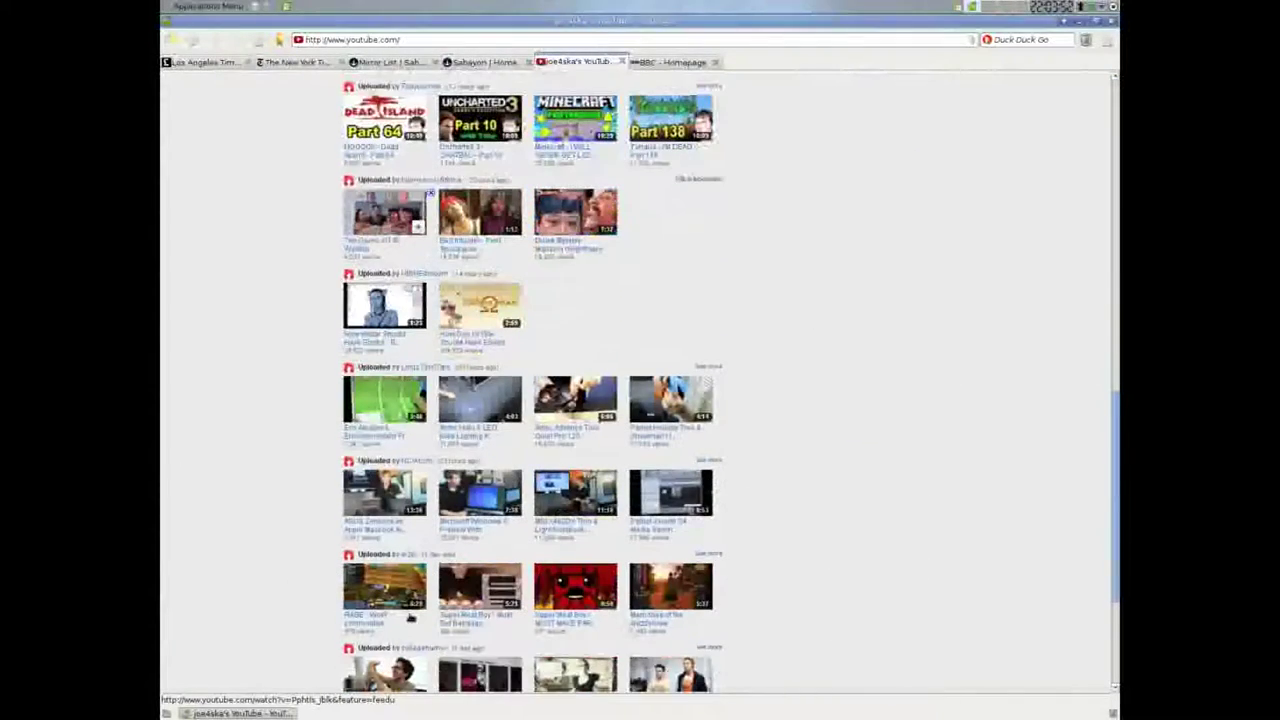
left_click(374, 628)
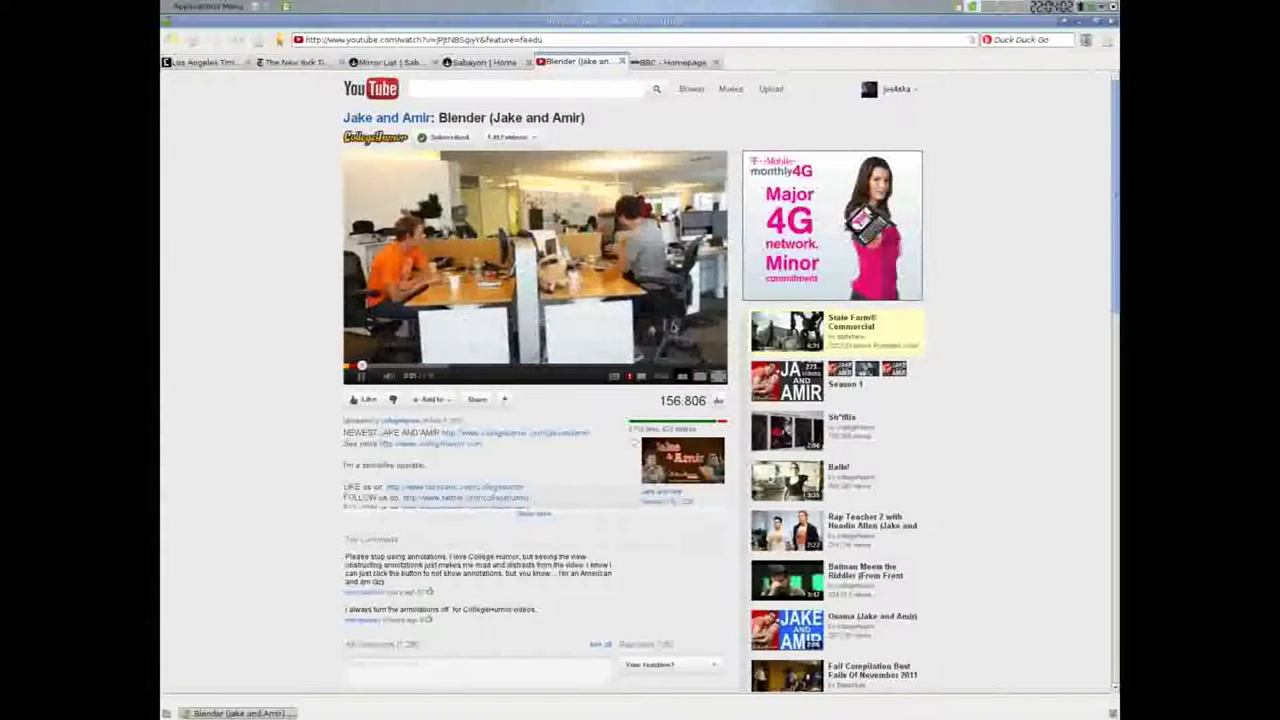
left_click(674, 326)
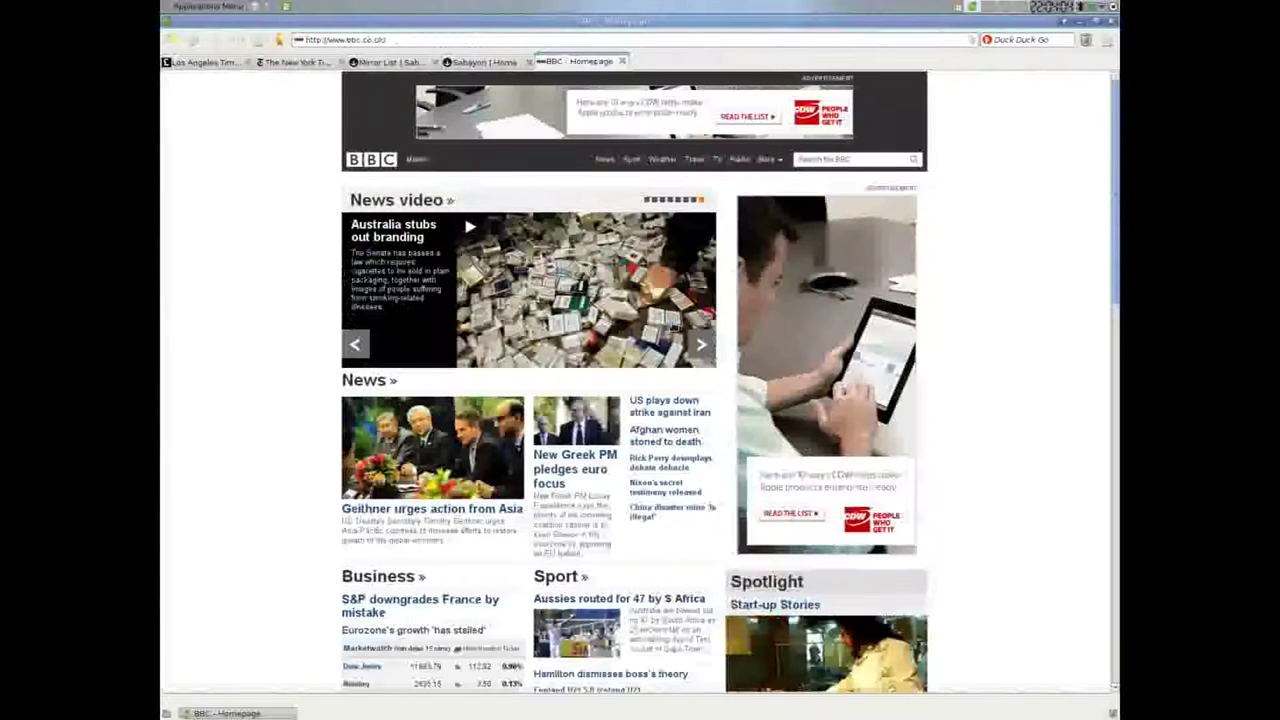
Close the YouTube video tab and bring up the Xfce Appearance settings
key("ctrl+w")
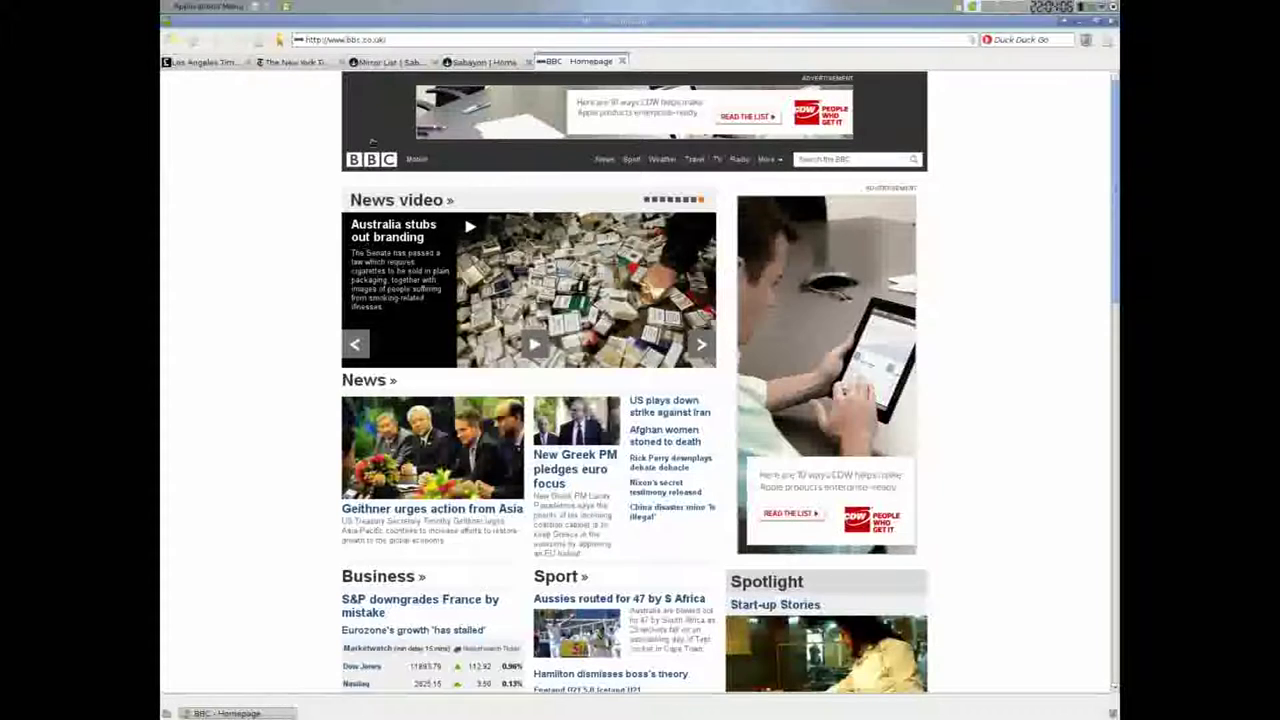
left_click(163, 7)
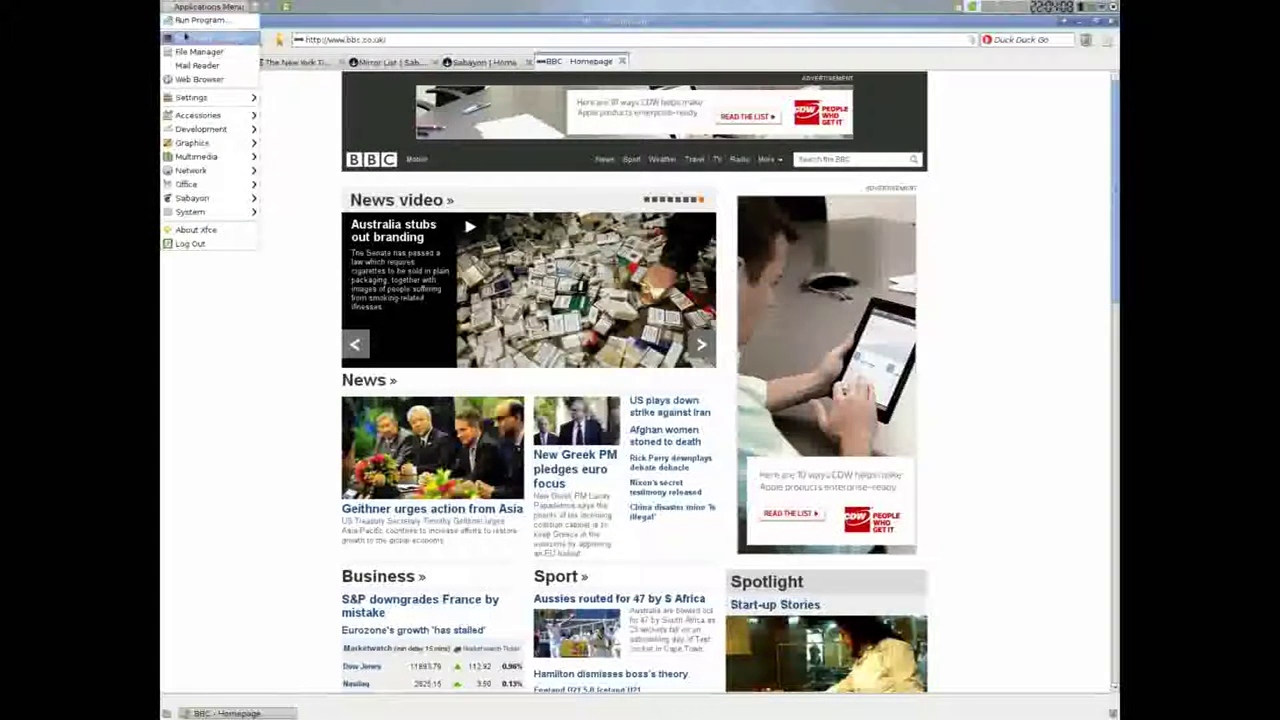
mouse_move(204, 98)
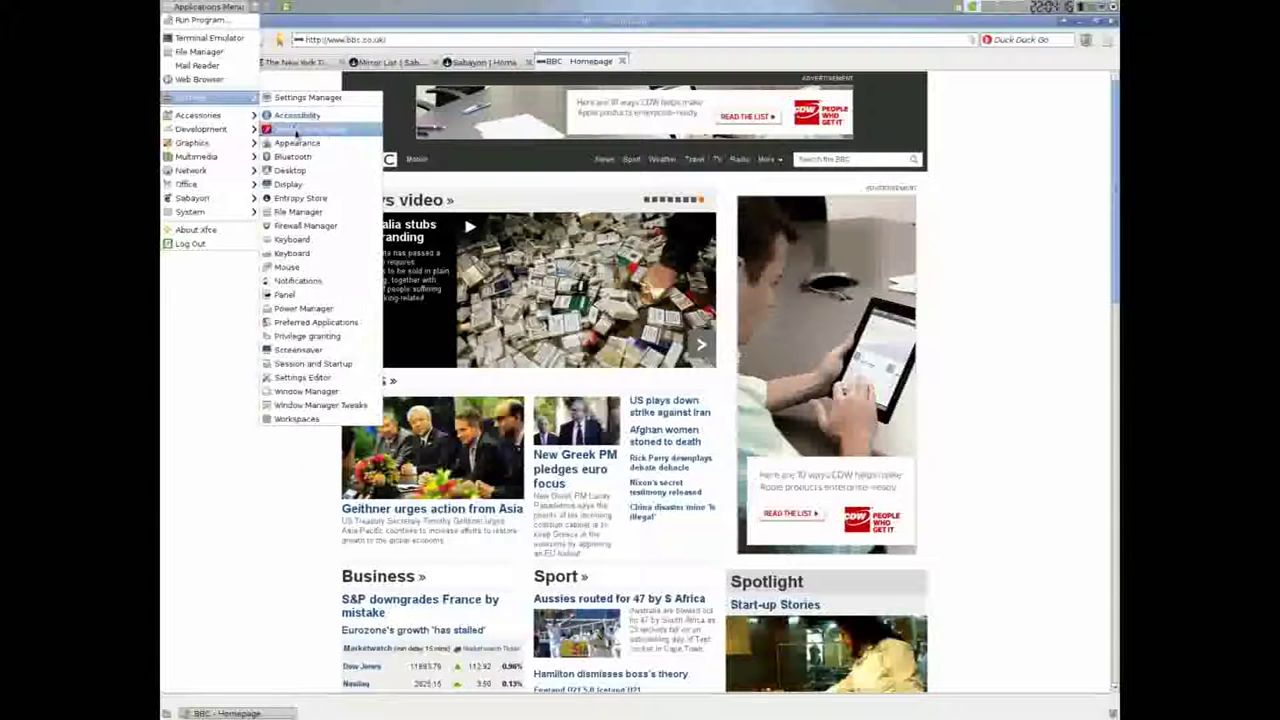
left_click(298, 143)
Switch the desktop style to the dark Xfce-dusk theme, close Appearance, and return to the Sabayon mirror list tab
scroll(640, 340, "down", 5)
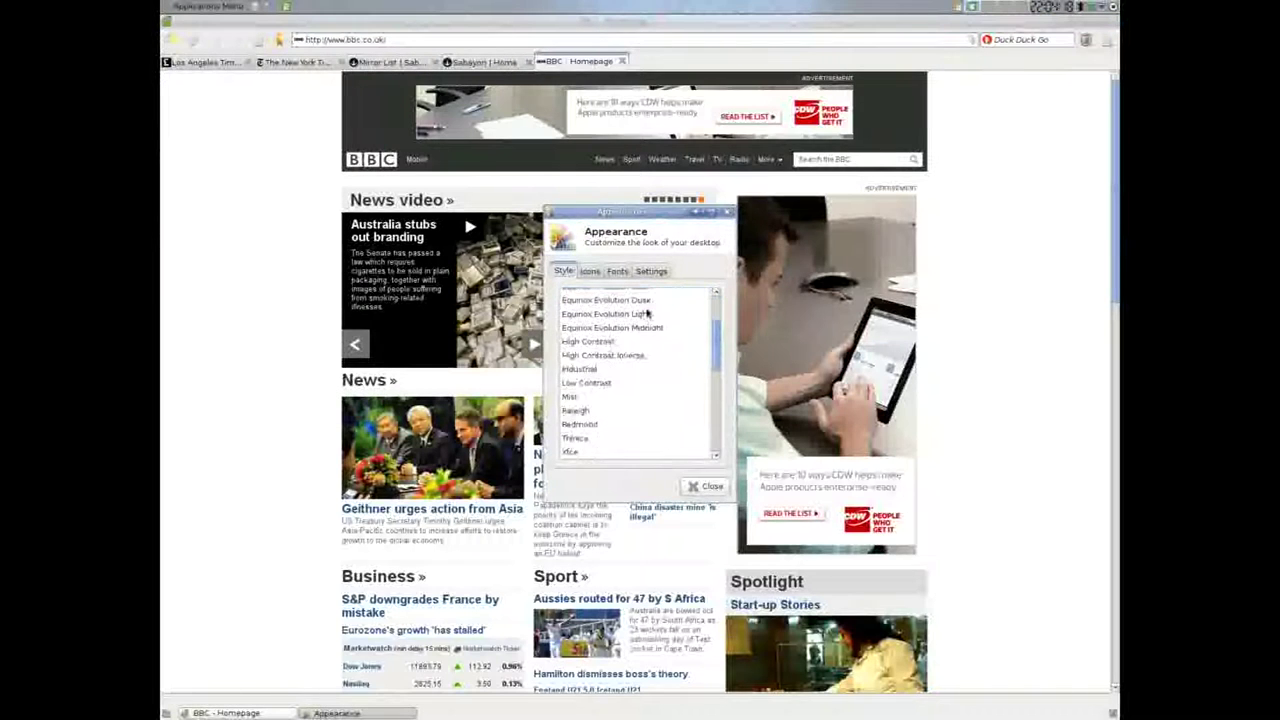
scroll(620, 350, "down", 5)
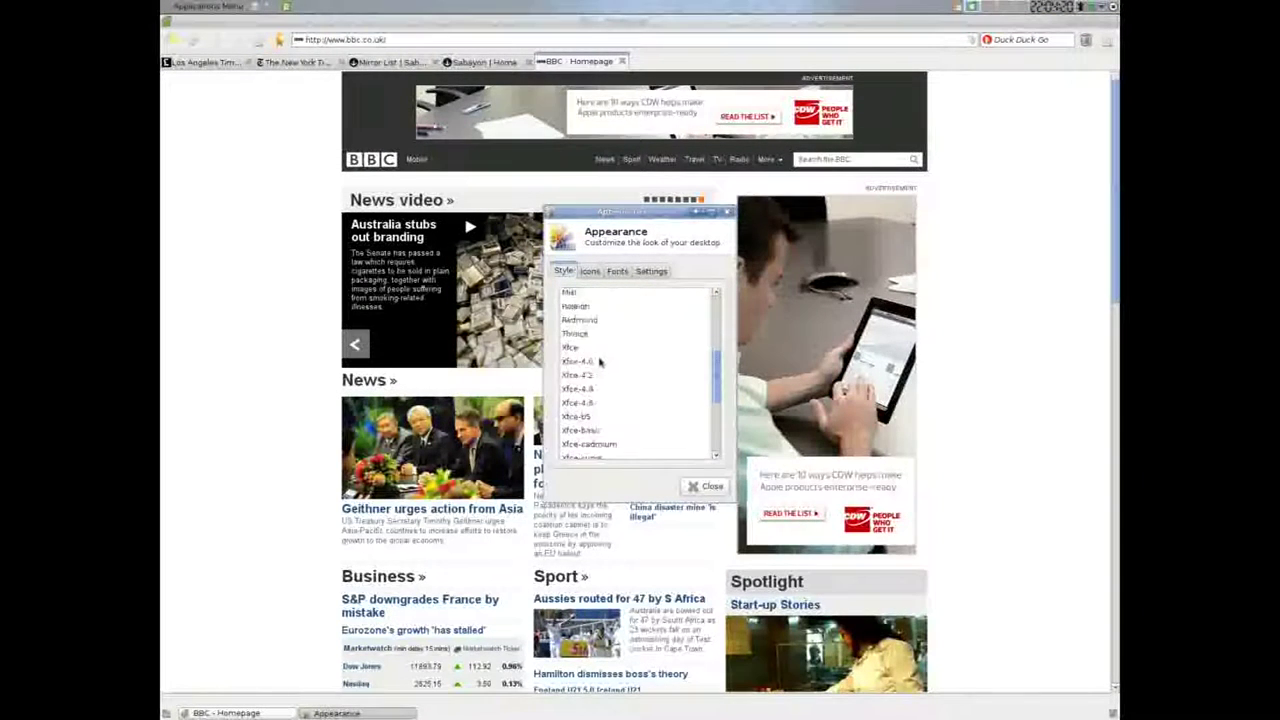
scroll(600, 360, "up", 4)
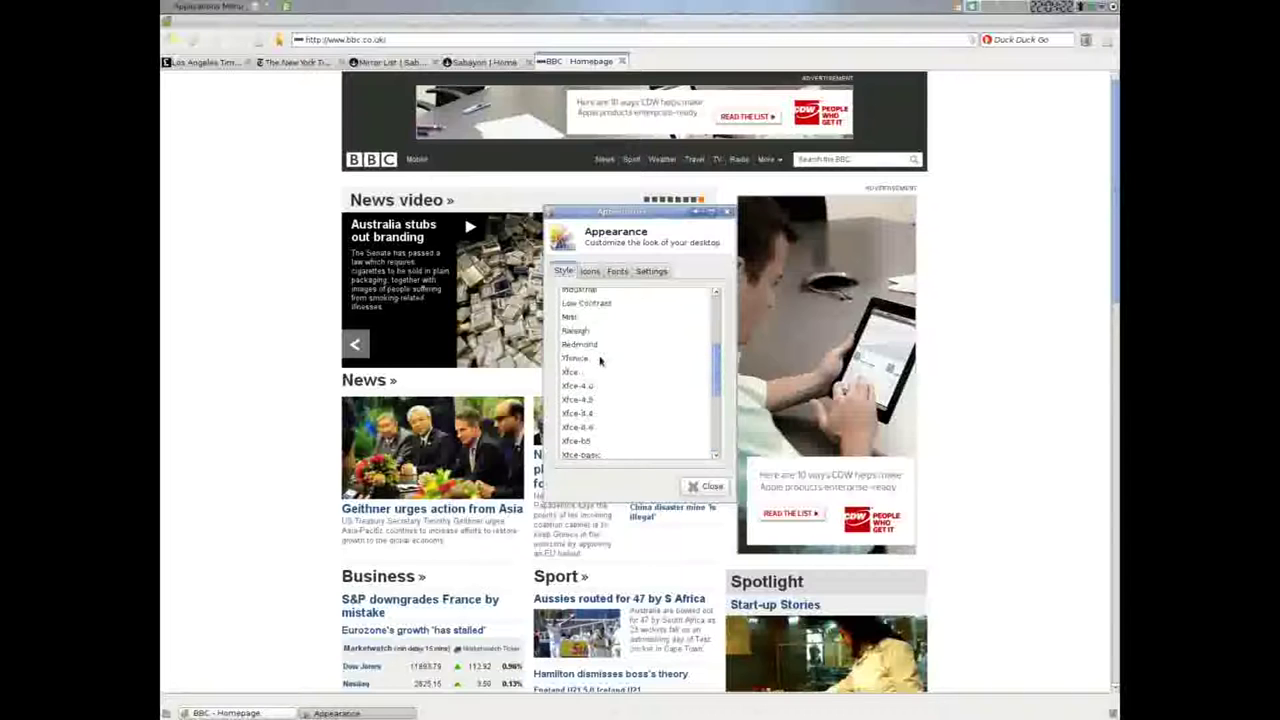
scroll(597, 341, "up", 3)
scroll(597, 341, "down", 5)
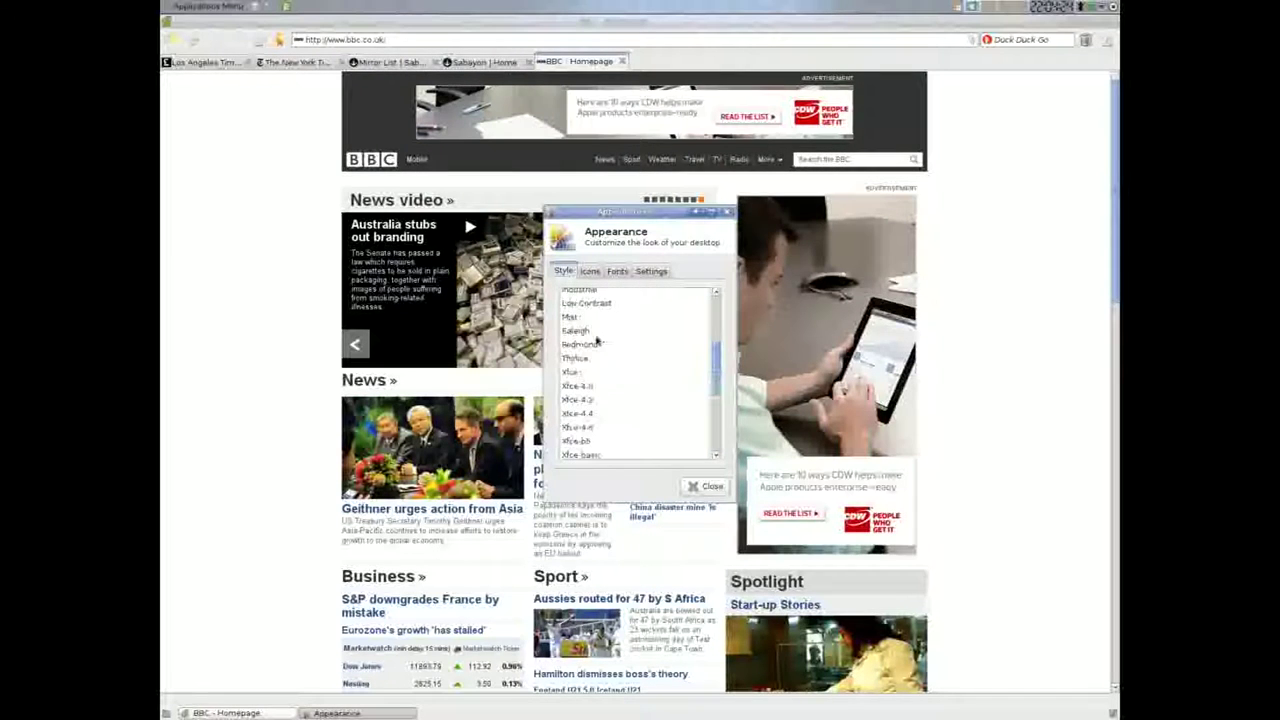
scroll(597, 341, "down", 2)
left_click(590, 382)
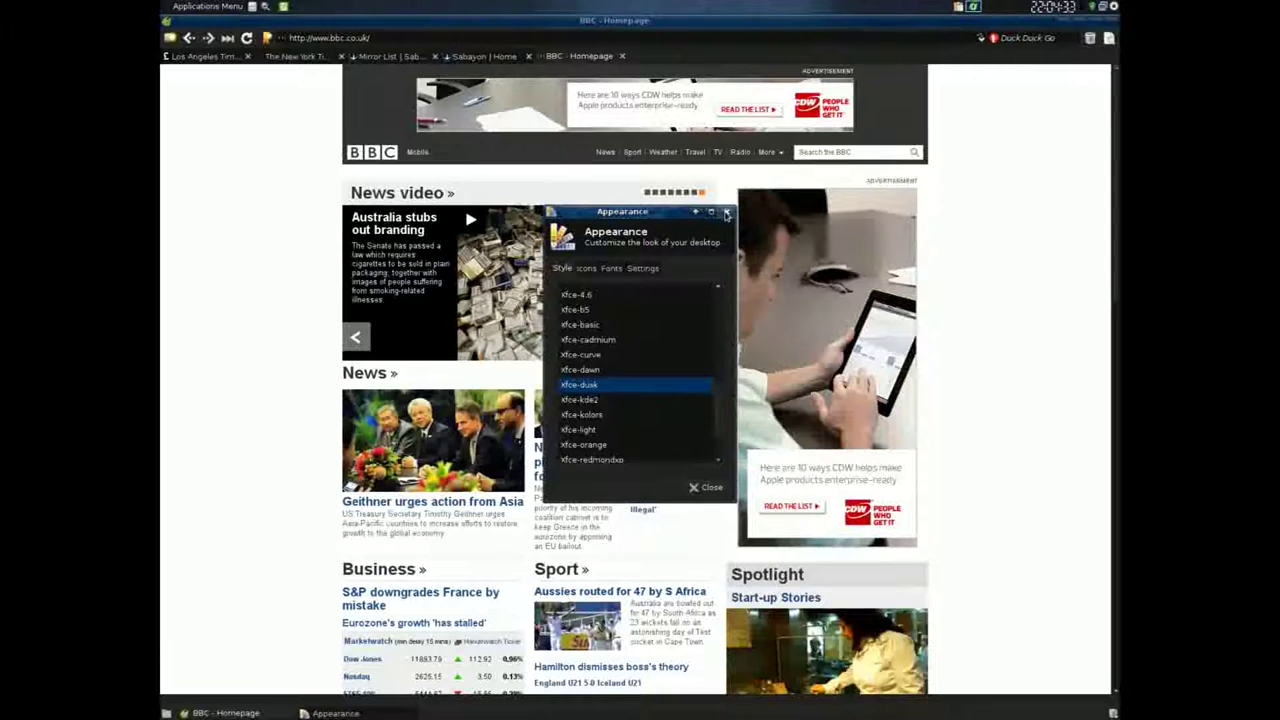
left_click(728, 212)
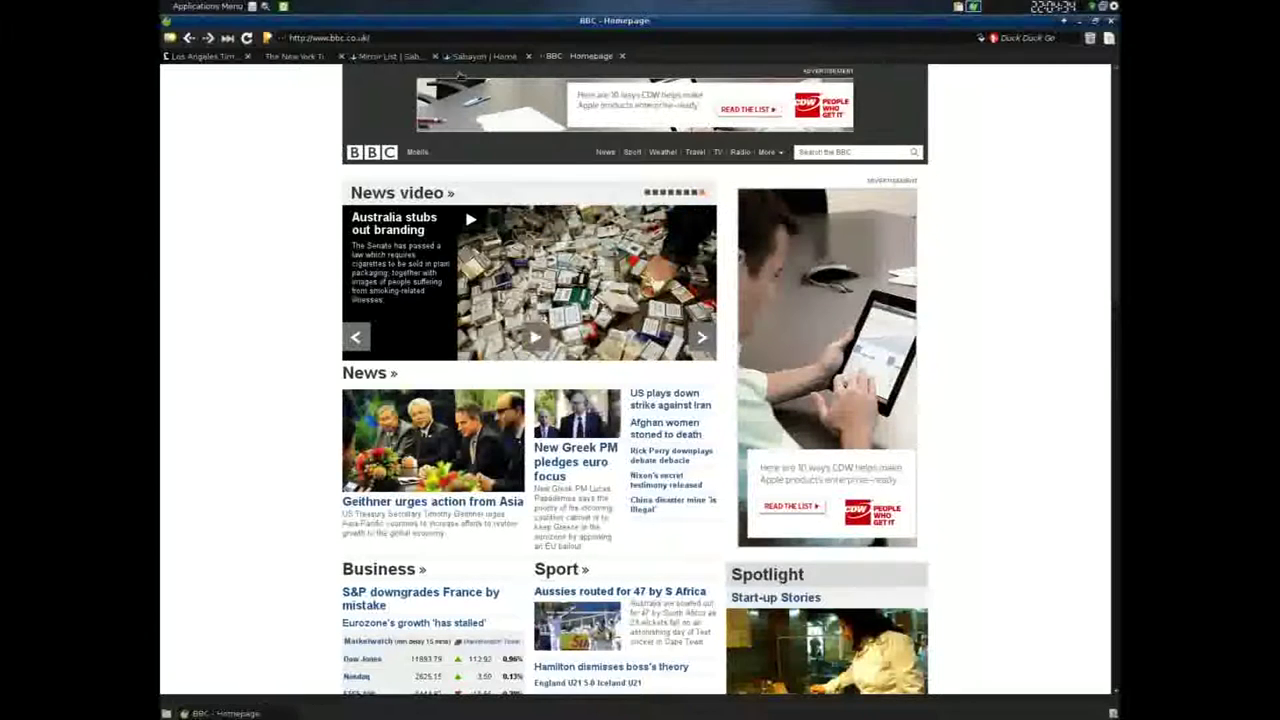
left_click(412, 56)
Close the Midori window and launch the Exaile music player
key("alt+F4")
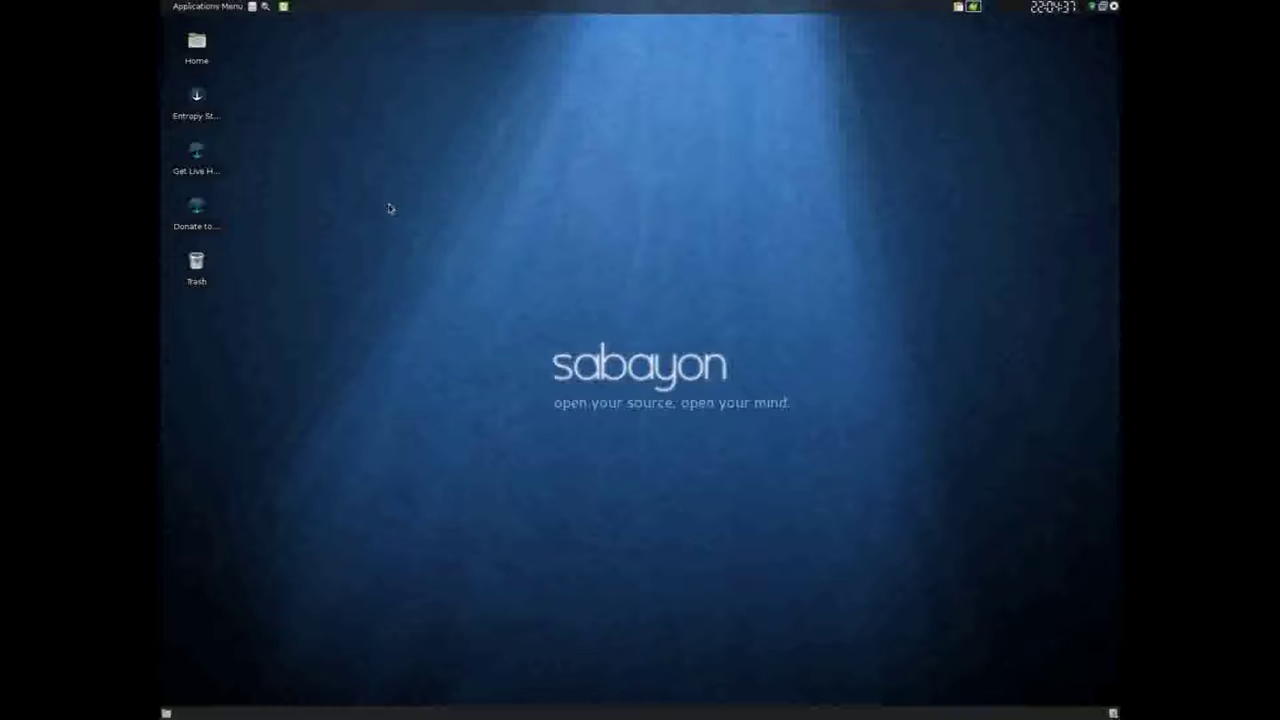
left_click(207, 6)
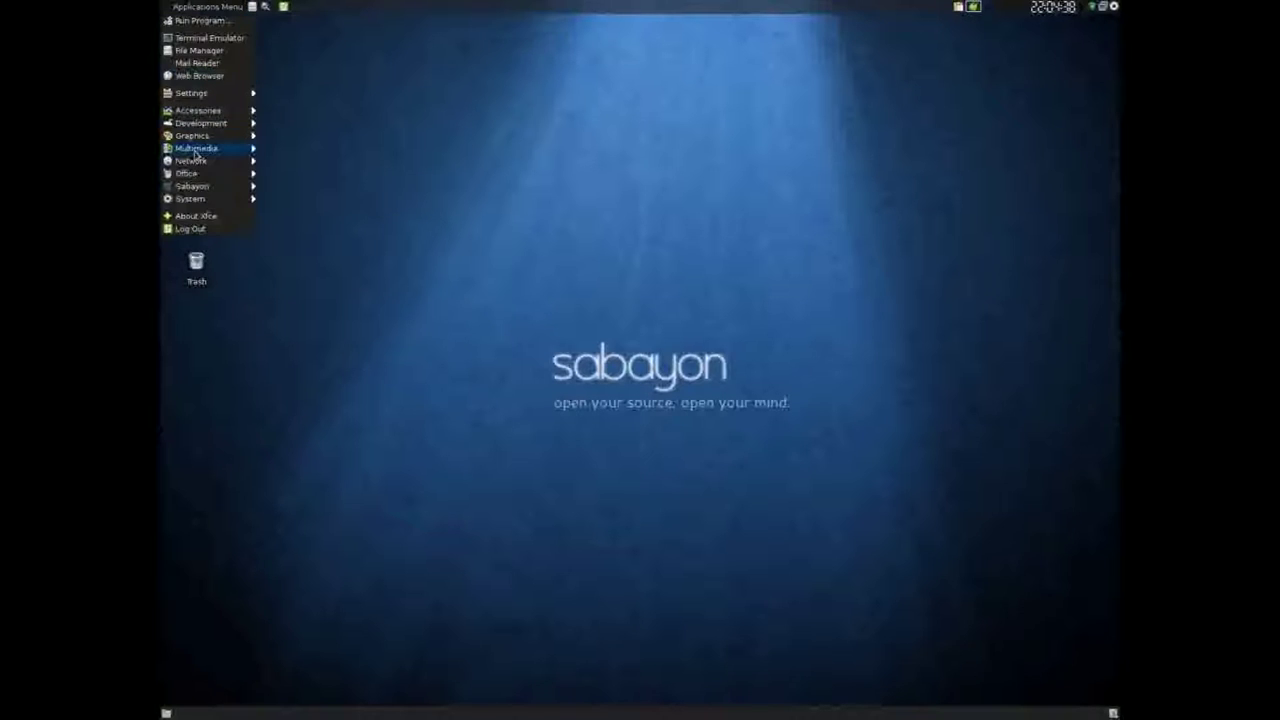
mouse_move(205, 112)
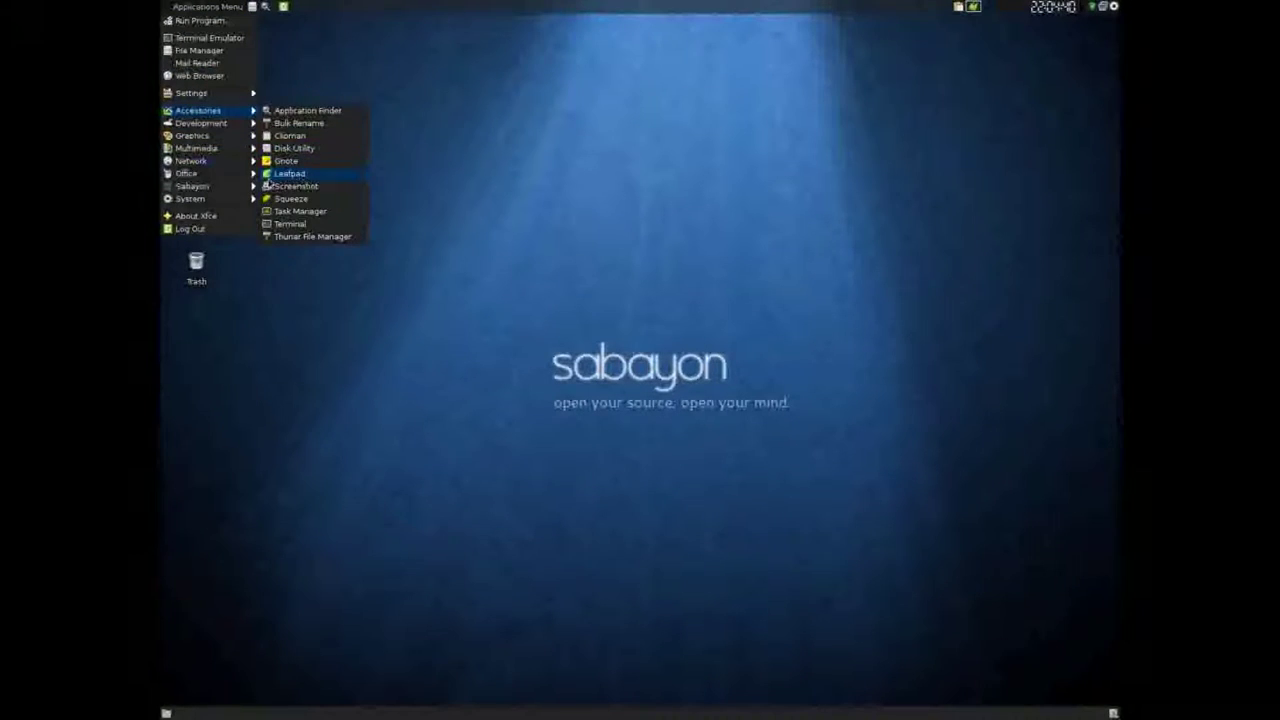
left_click(225, 121)
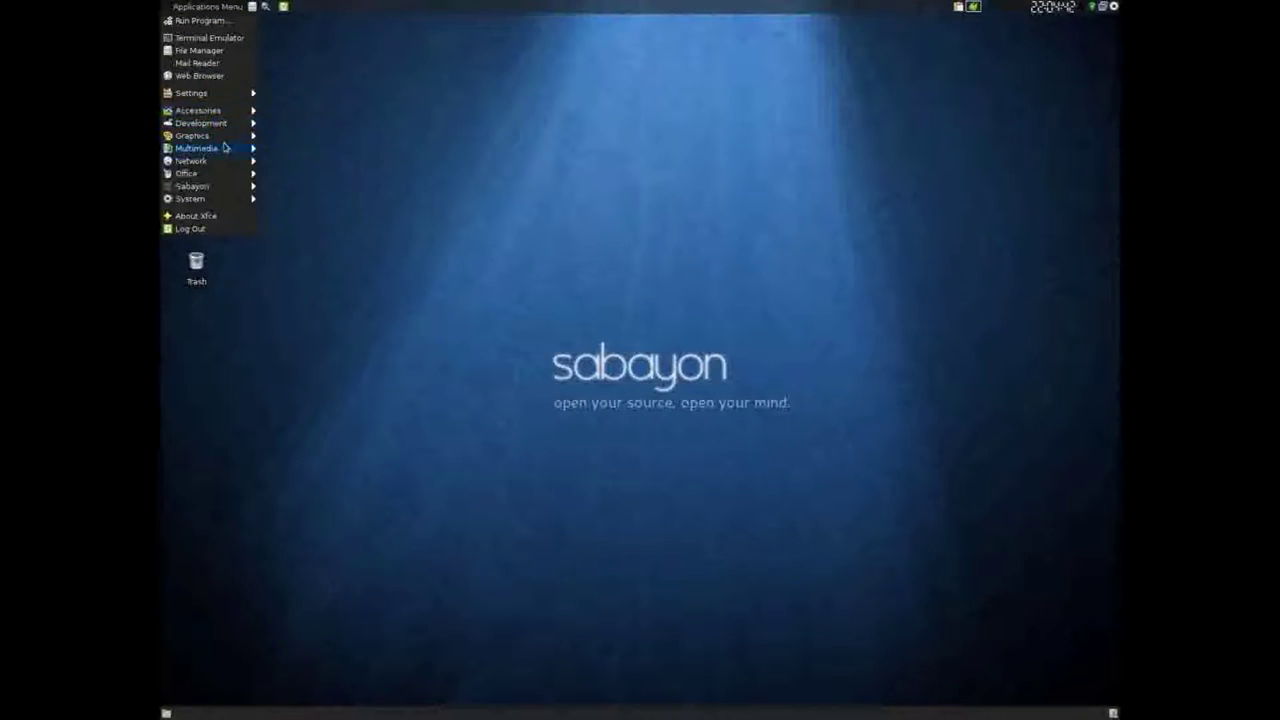
mouse_move(225, 148)
left_click(287, 165)
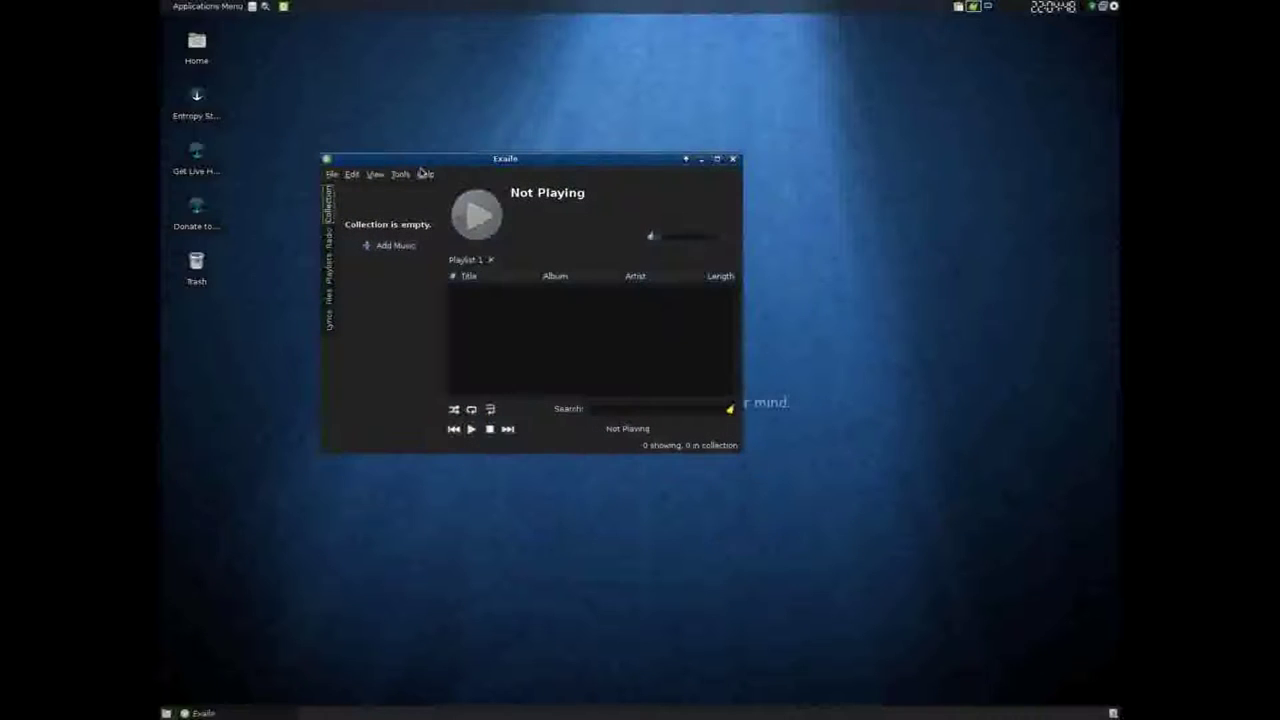
Browse Exaile's Radio, Playlists, Files, Lyrics and Collection sections, then close the player
left_click(328, 240)
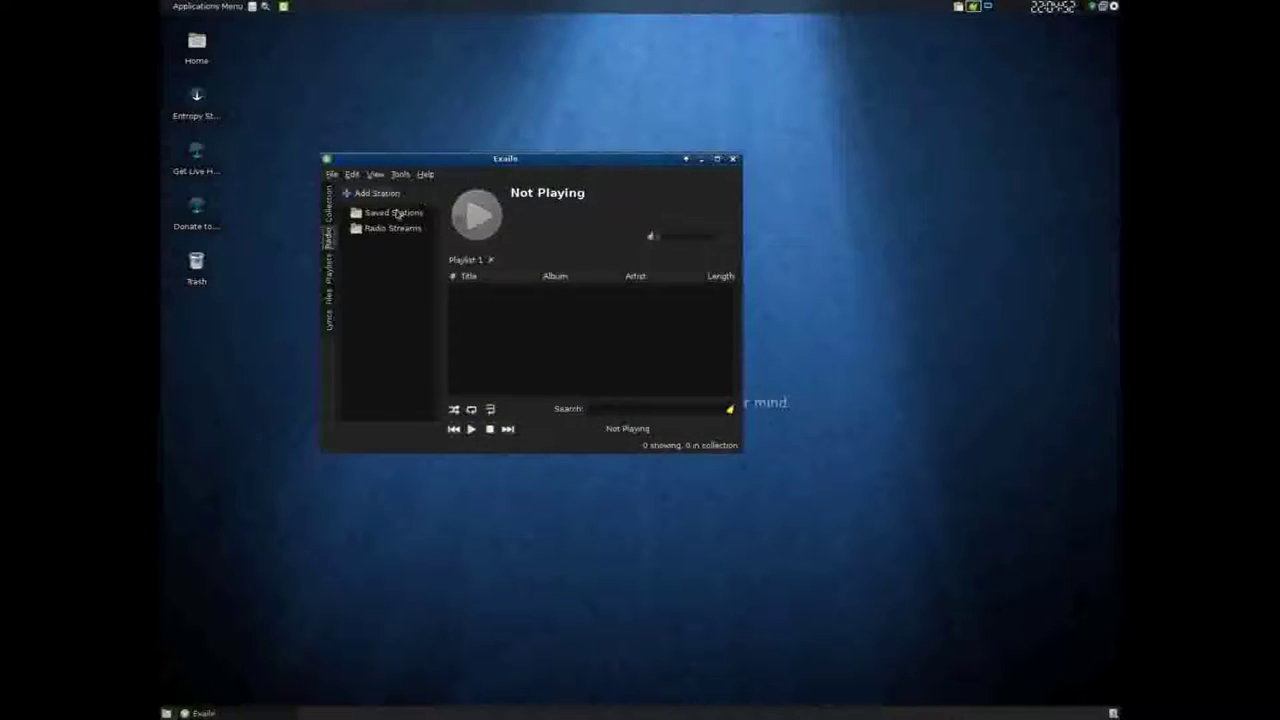
left_click(367, 230)
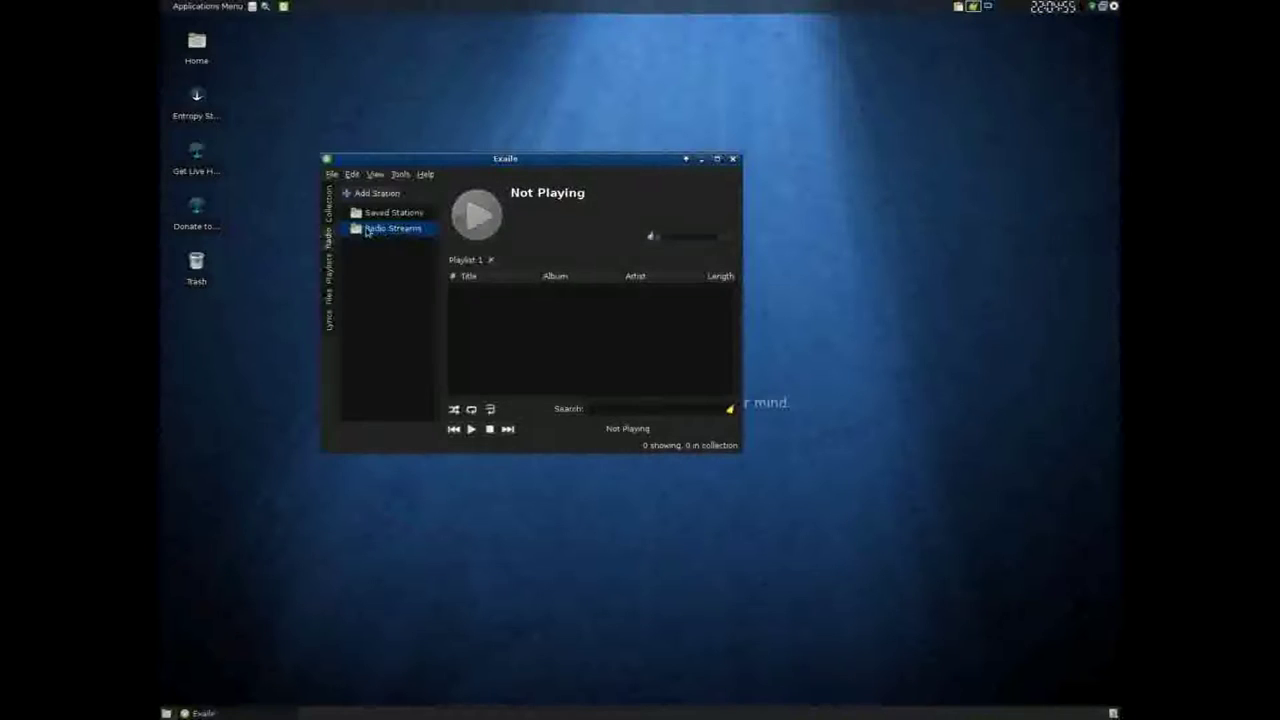
left_click(367, 214)
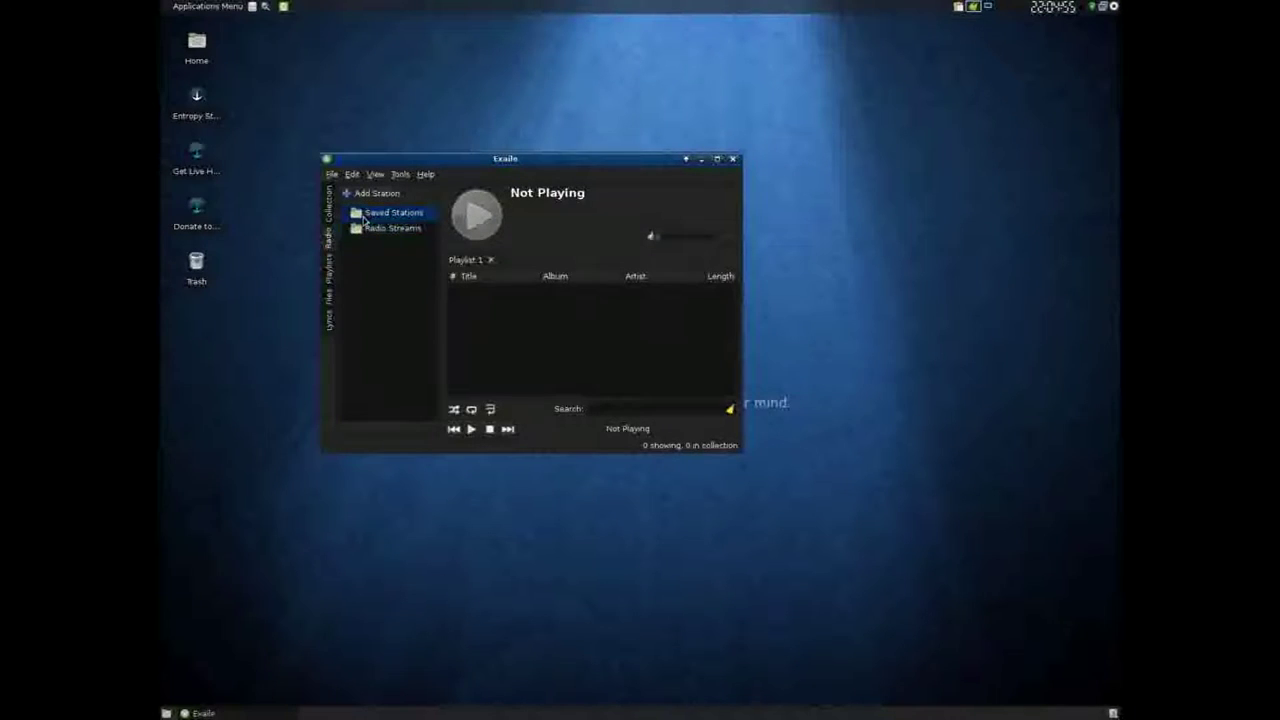
left_click(329, 265)
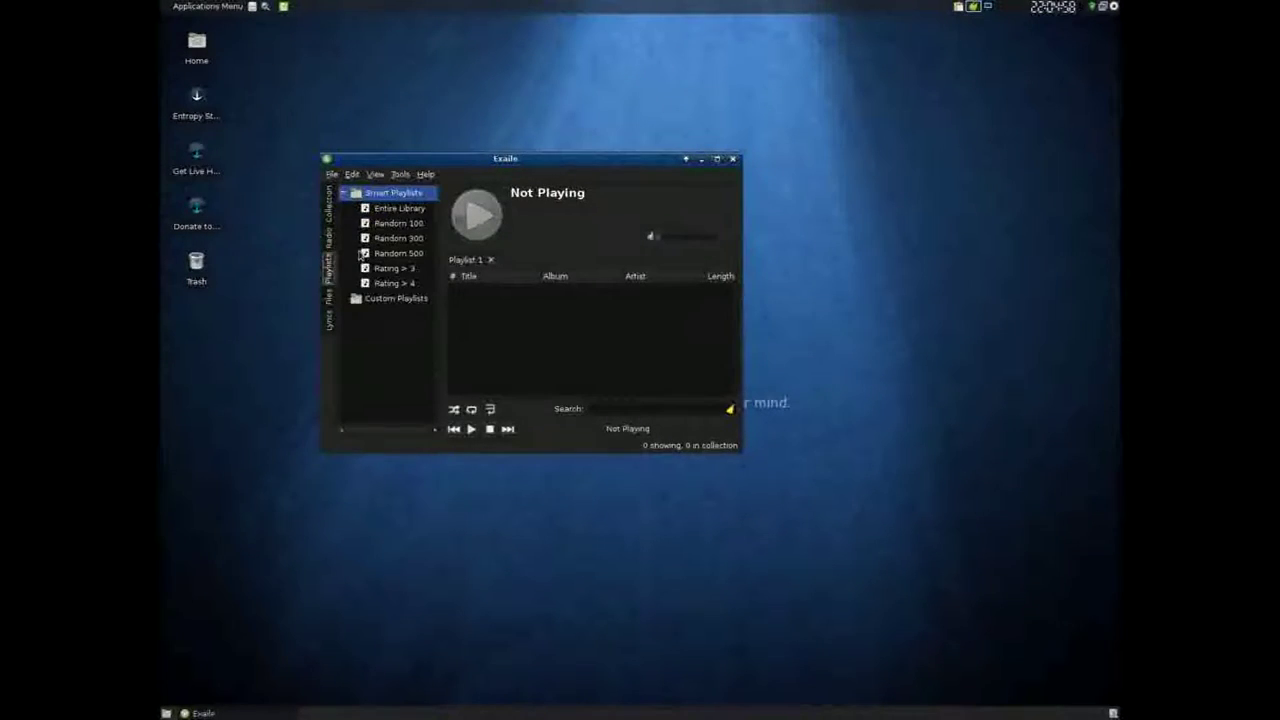
left_click(329, 296)
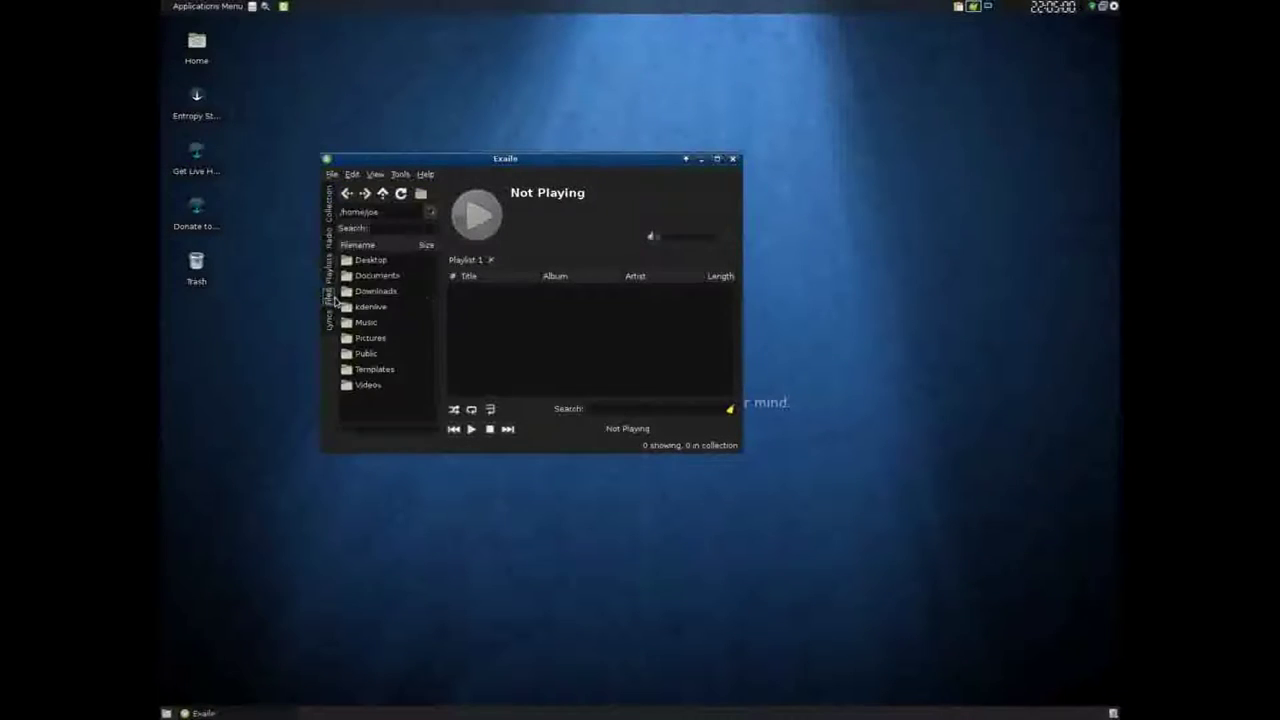
left_click(329, 322)
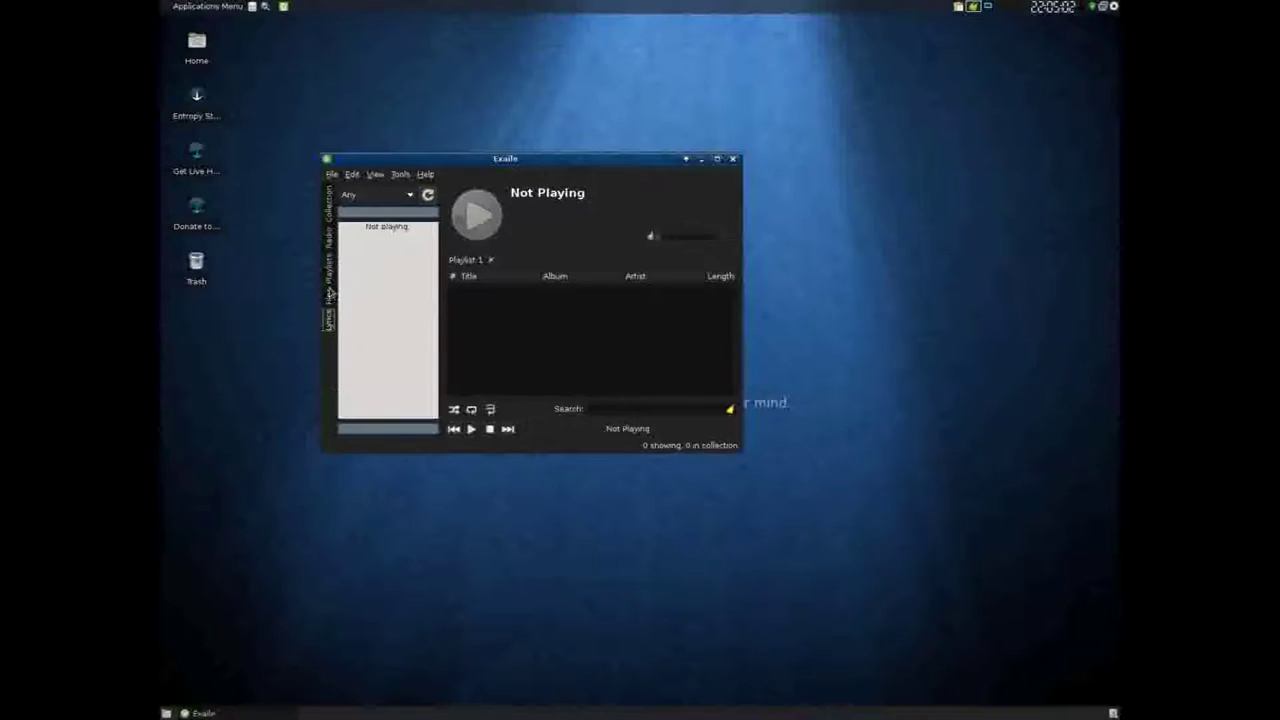
left_click(332, 272)
left_click(330, 238)
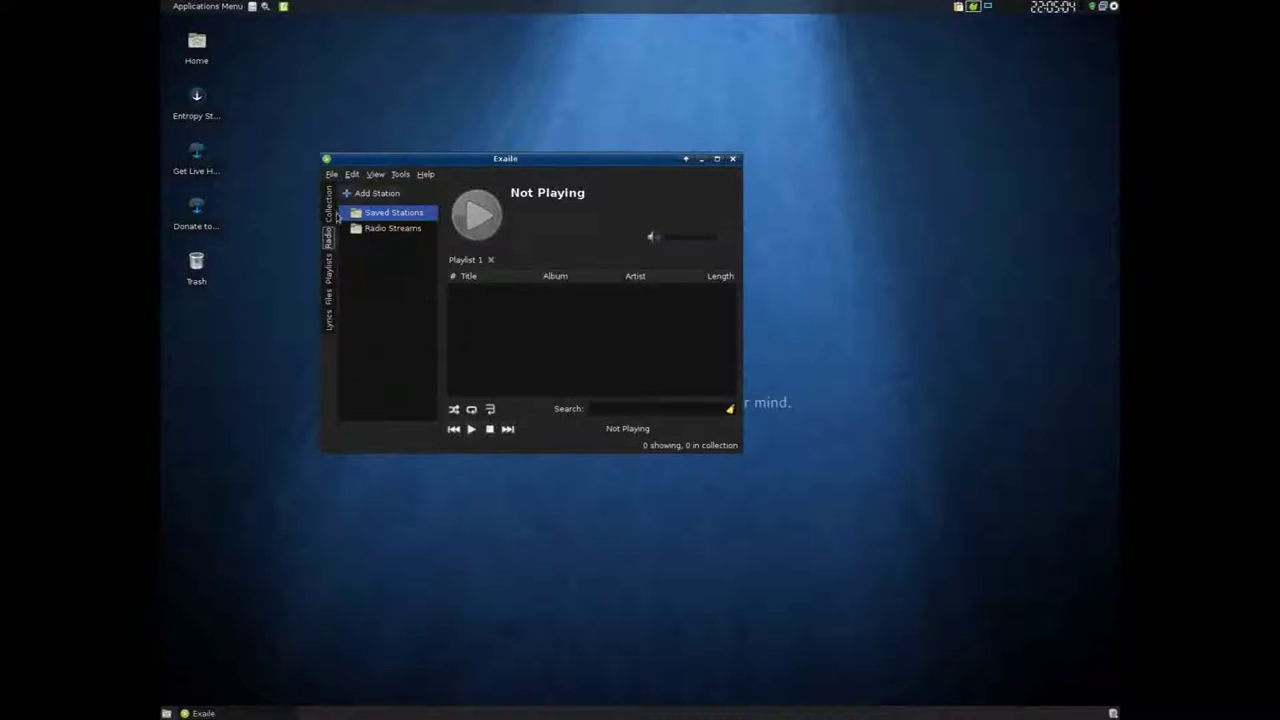
left_click(328, 212)
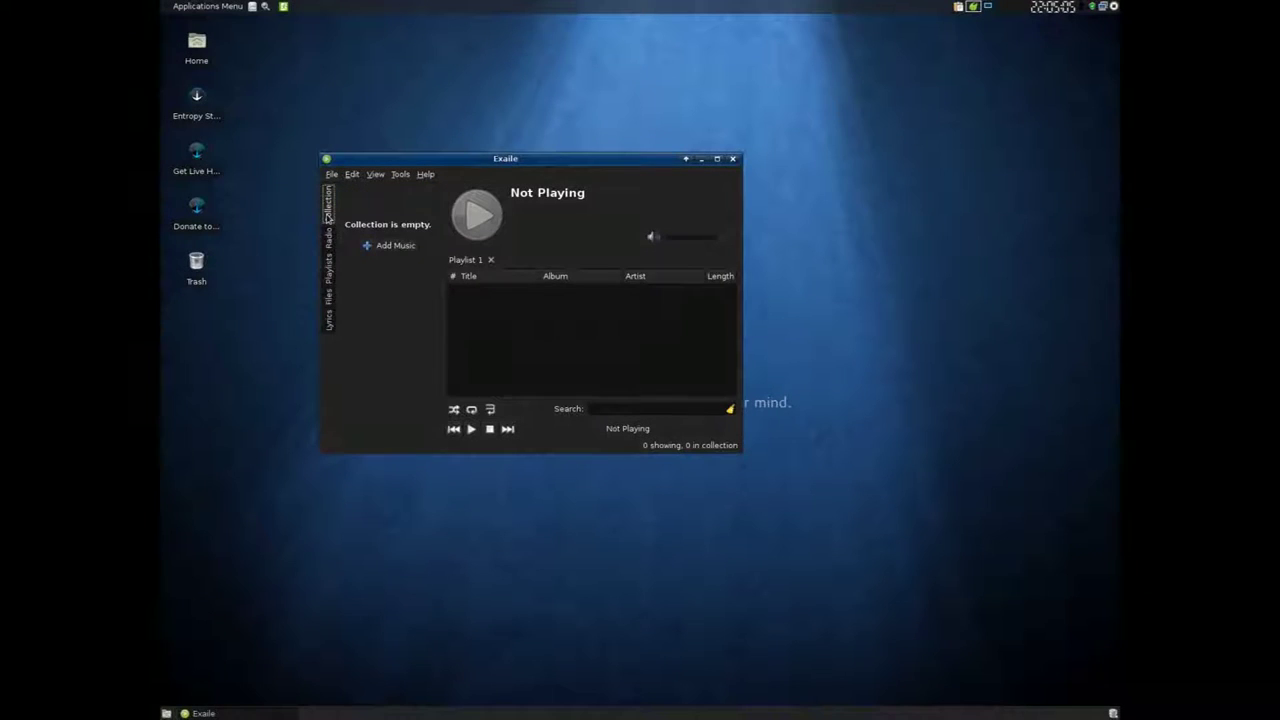
left_click(732, 159)
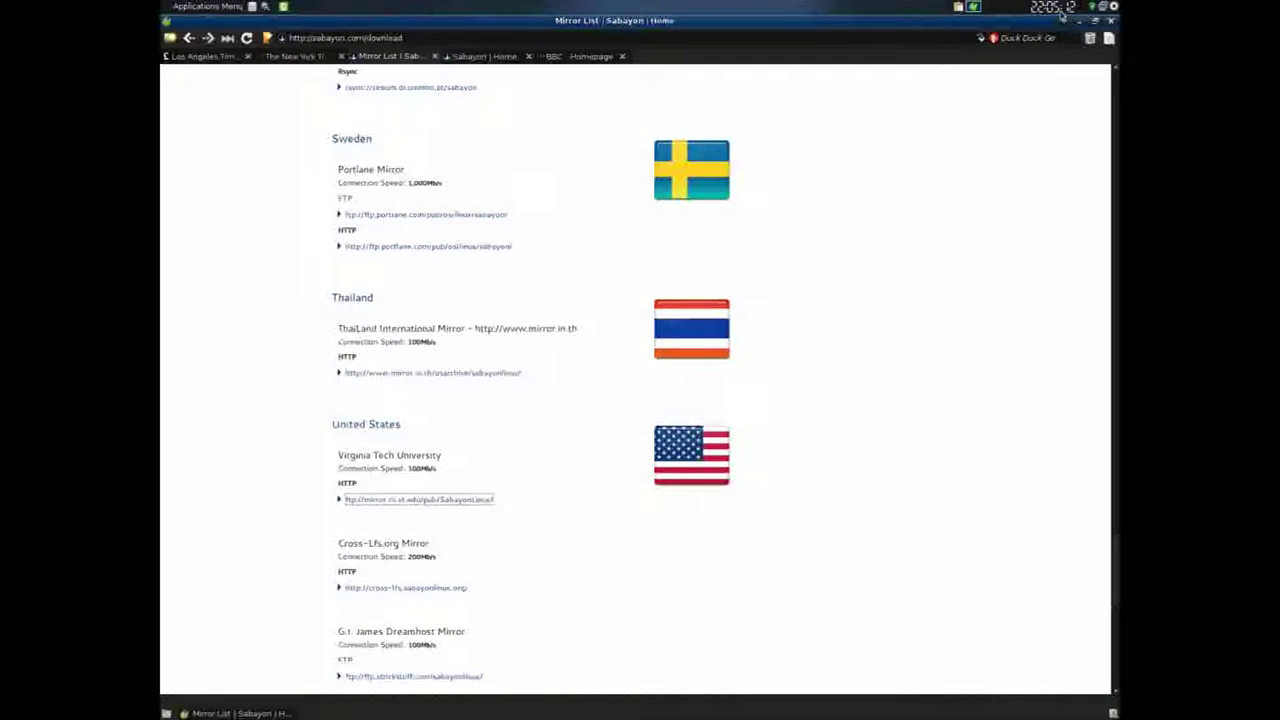
right_click(981, 10)
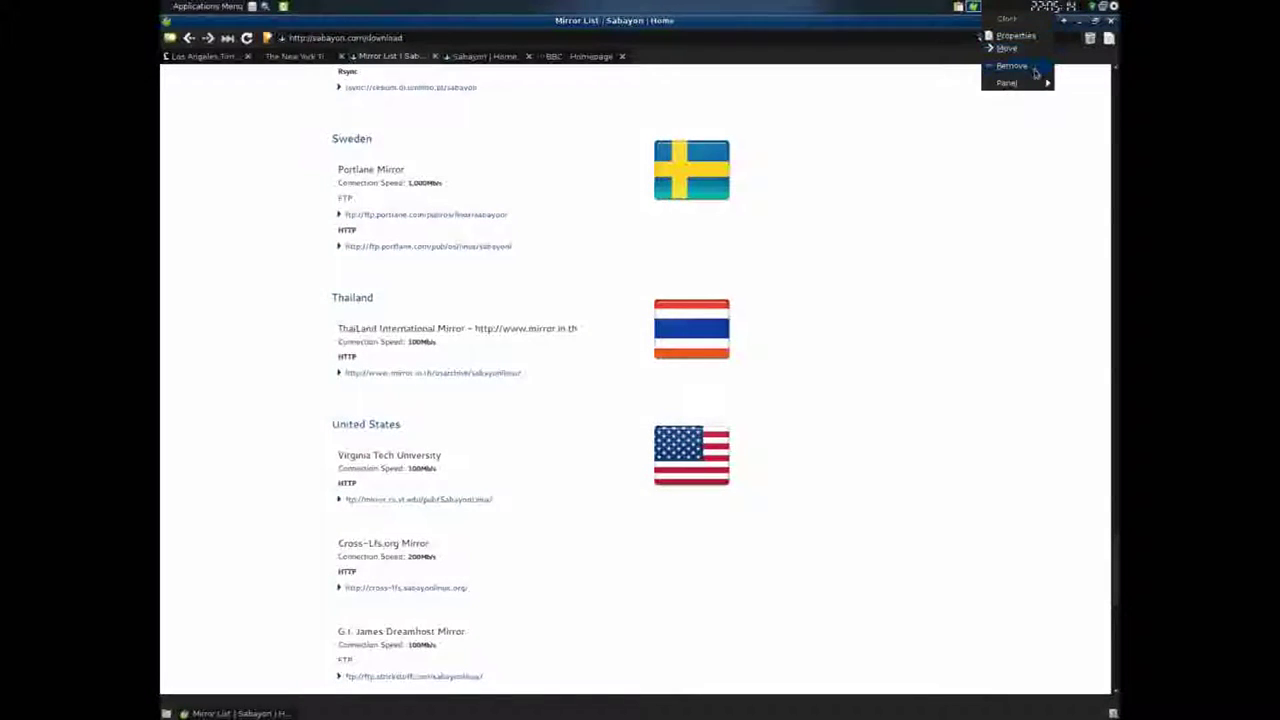
mouse_move(1038, 83)
left_click(953, 96)
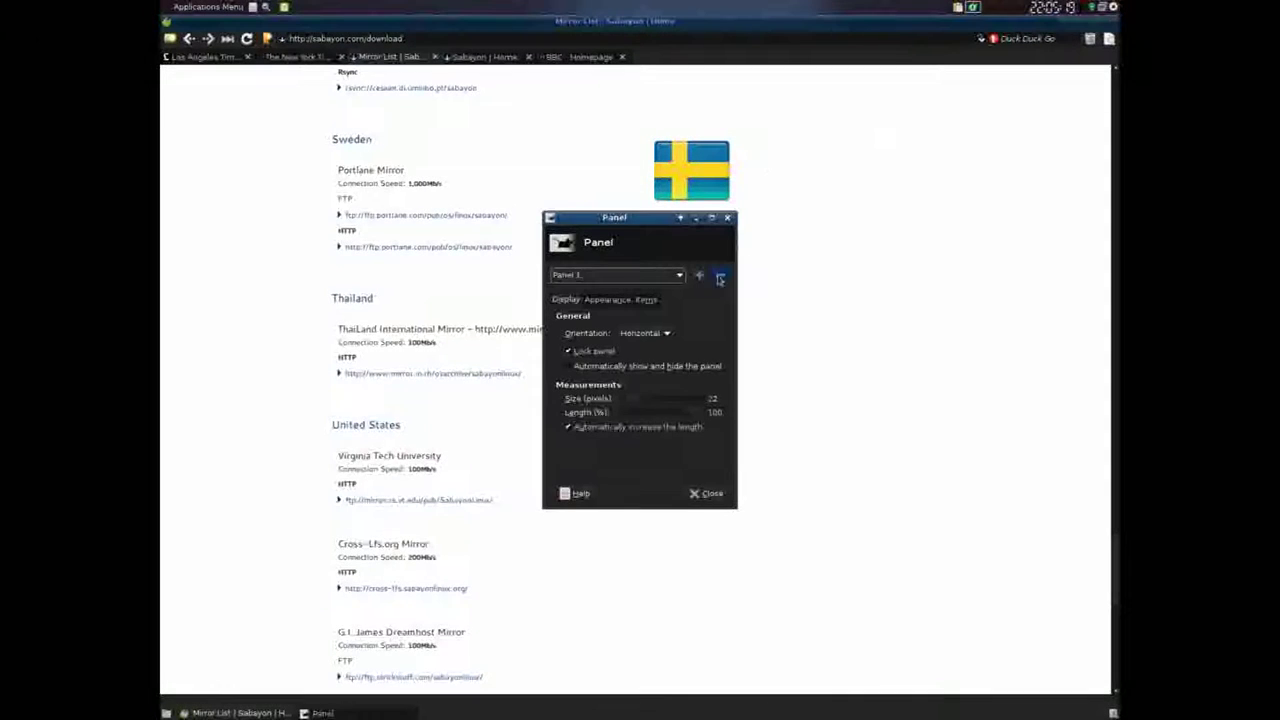
left_click(610, 299)
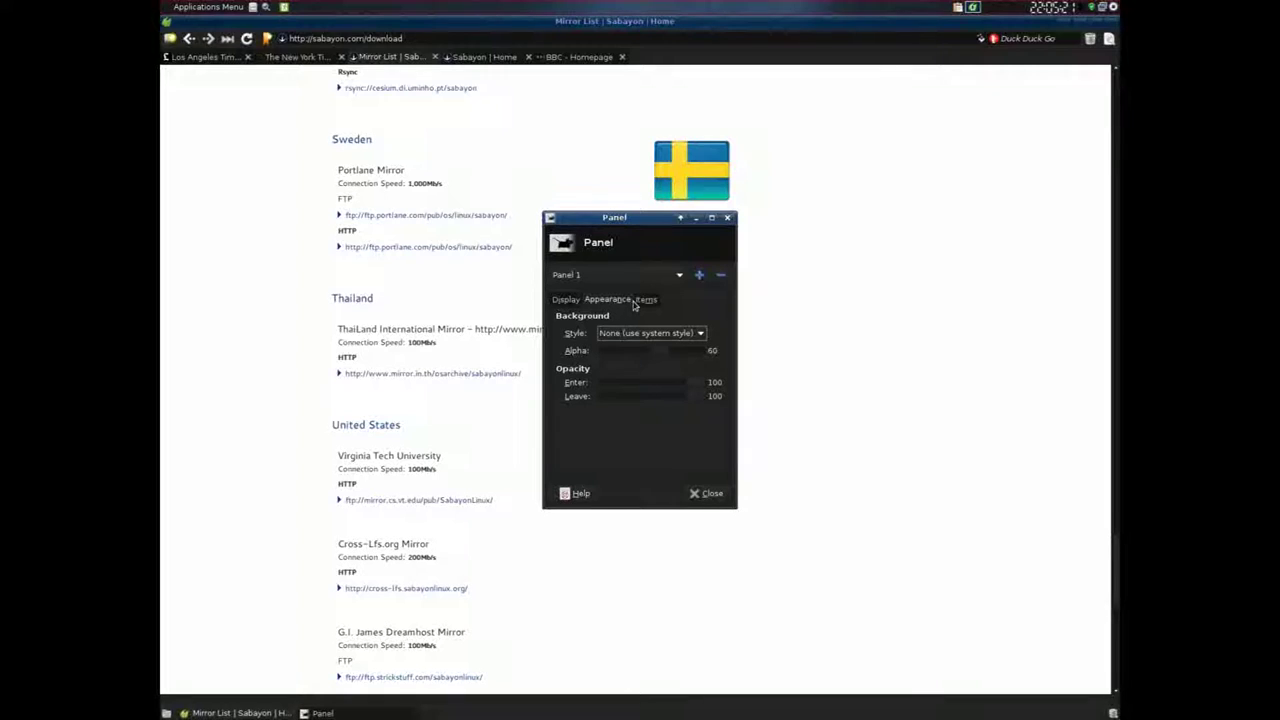
left_click(645, 300)
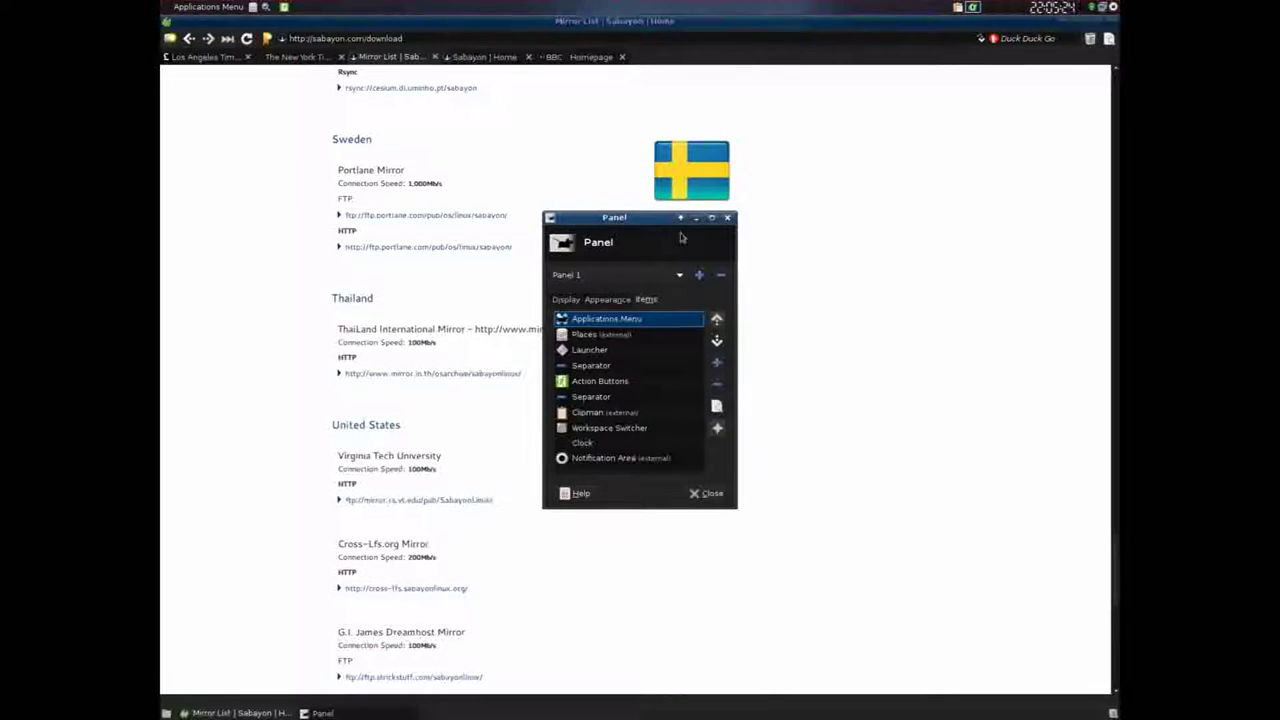
left_click(727, 217)
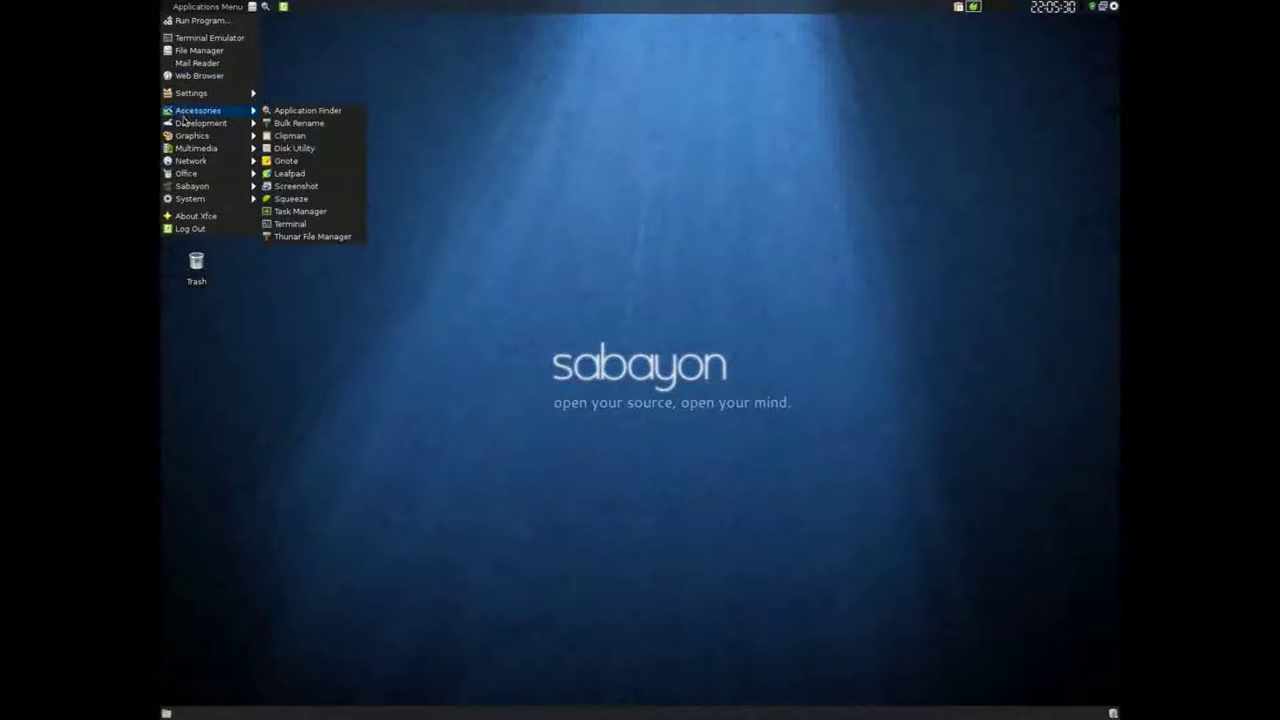
mouse_move(188, 137)
left_click(308, 140)
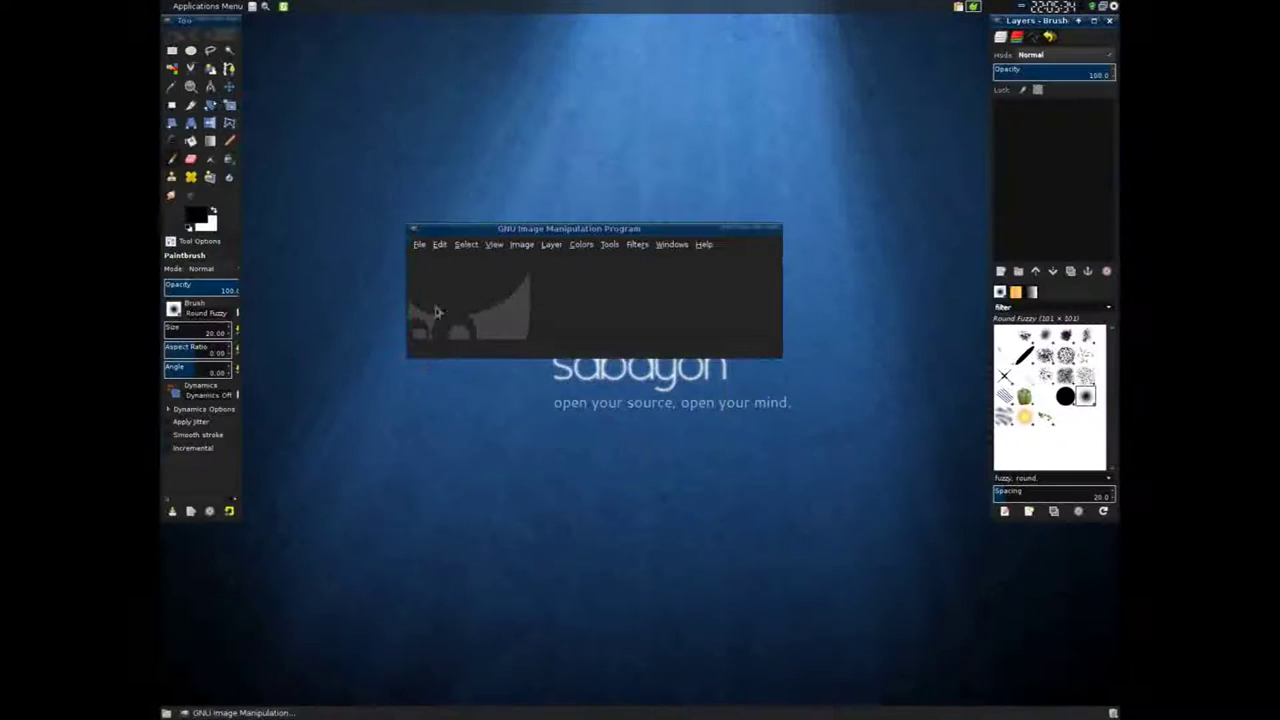
left_click(419, 244)
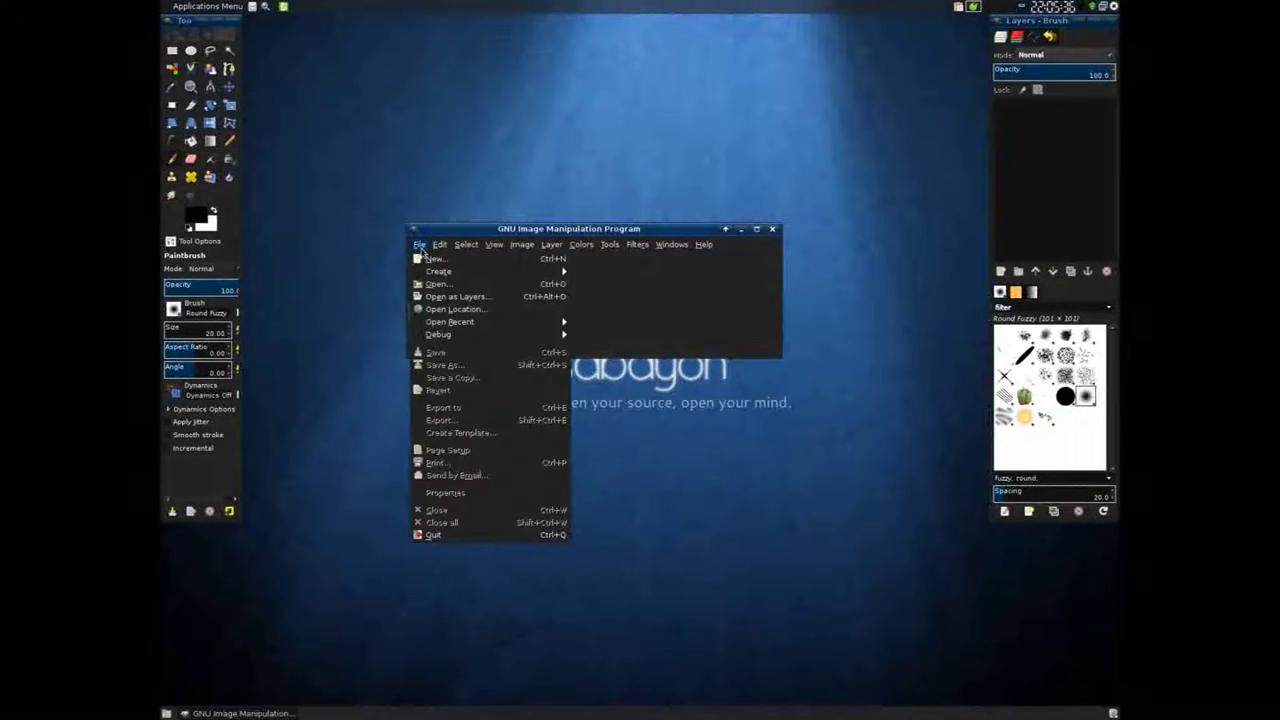
left_click(430, 535)
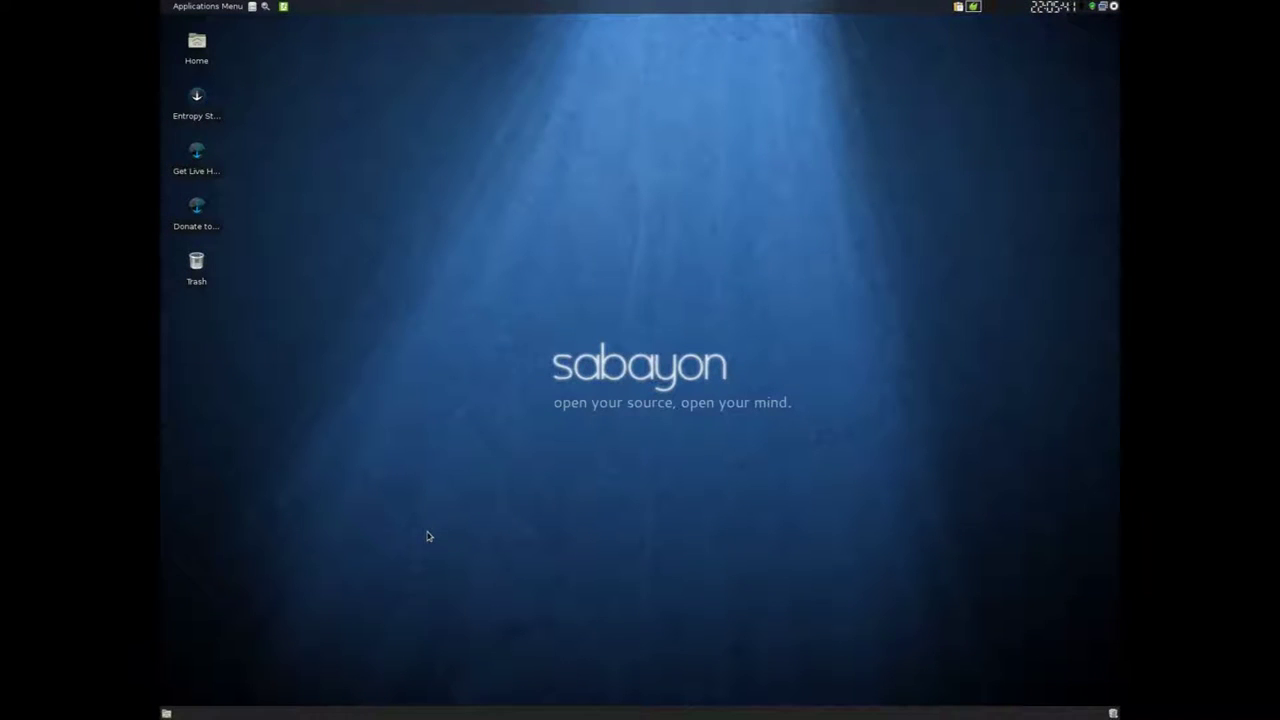
Launch Task Manager, view its 157 running processes, and close it
left_click(207, 6)
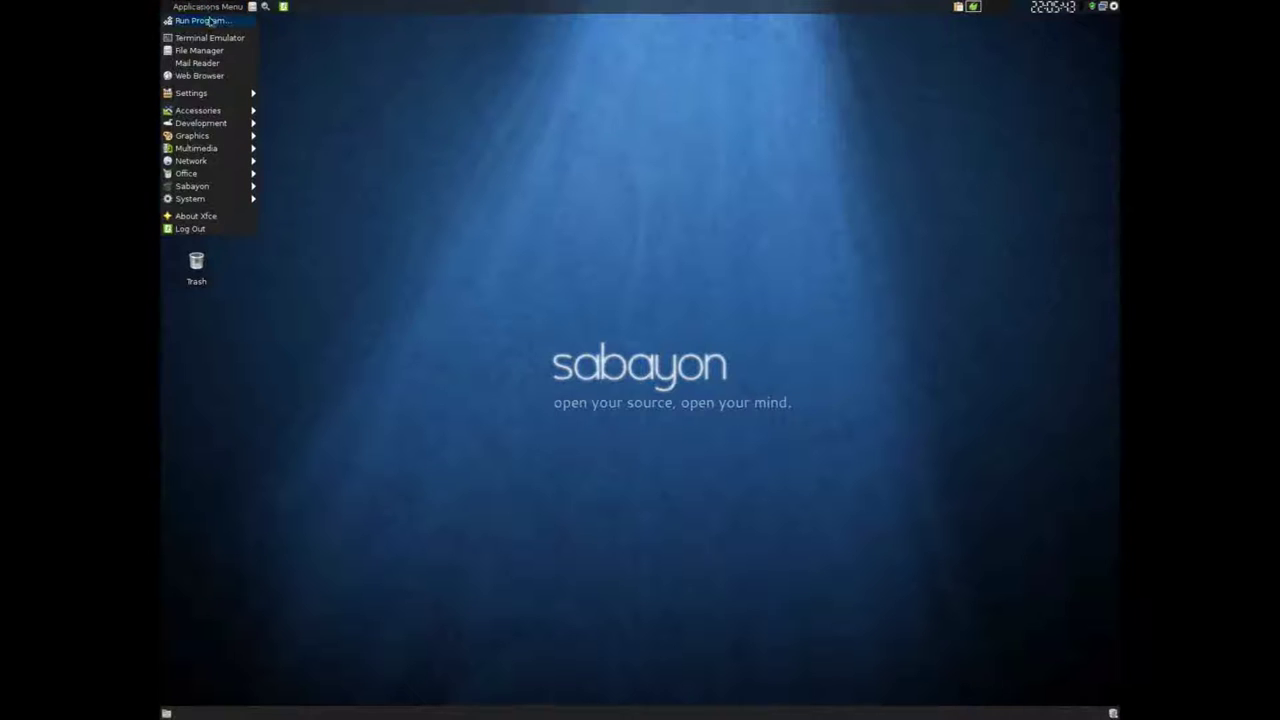
mouse_move(197, 112)
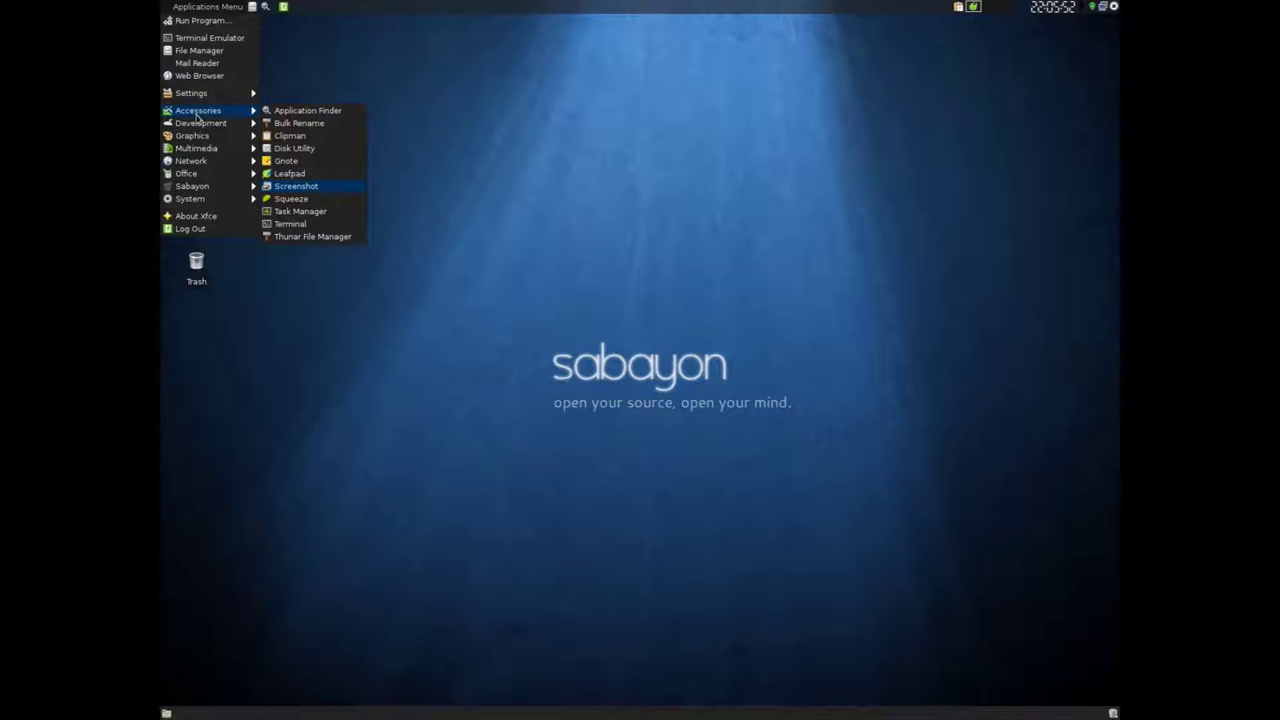
key("Return")
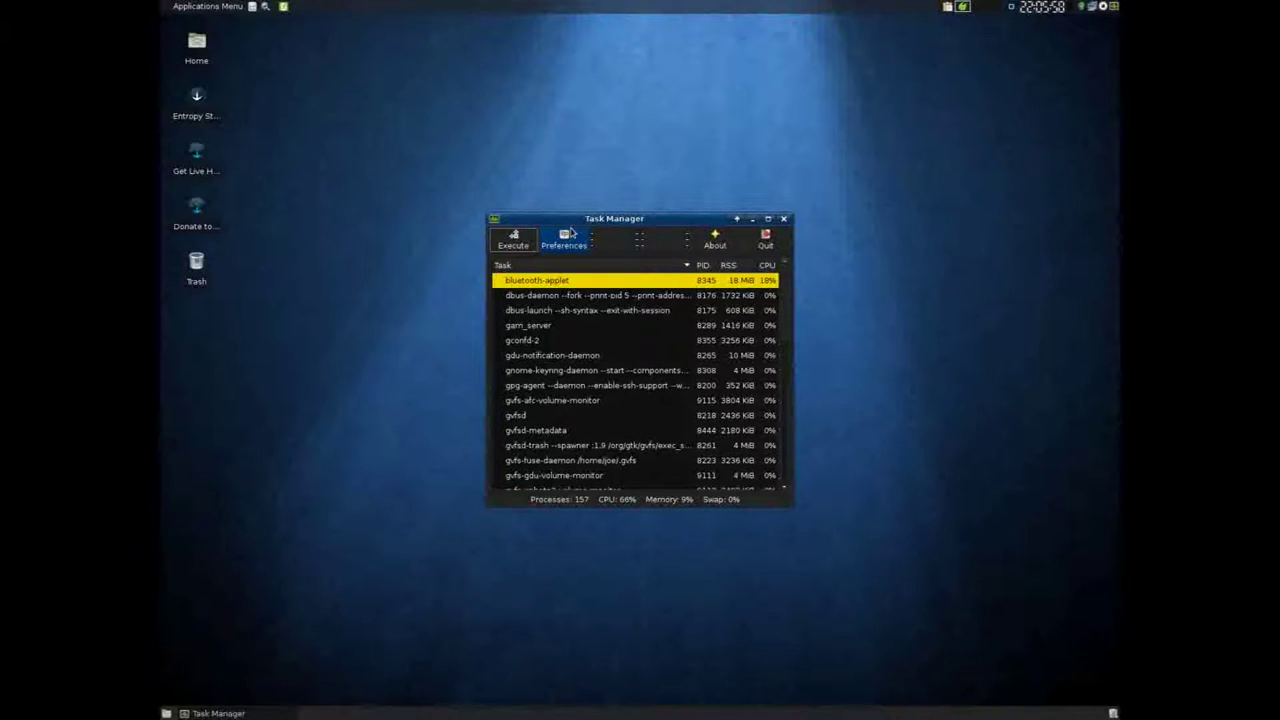
left_click(784, 220)
Browse the Settings, Development, Graphics and Multimedia categories of the Applications Menu by keyboard
left_click(212, 6)
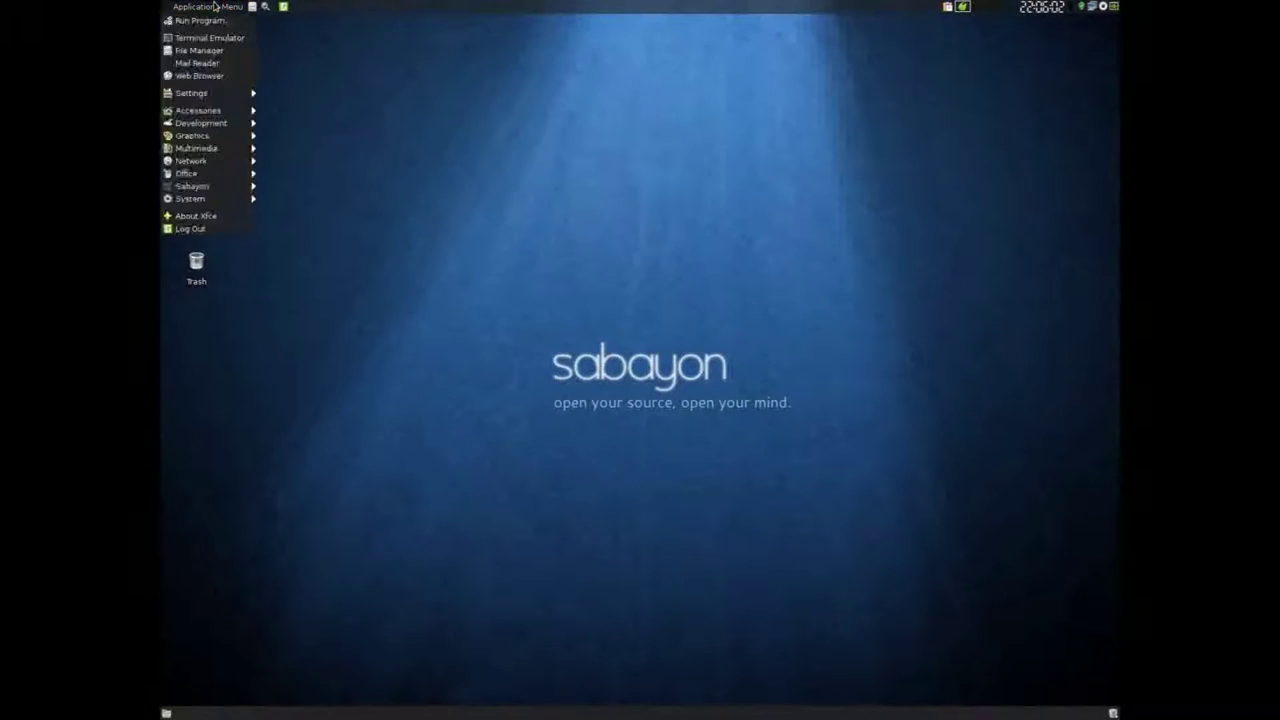
key("Down")
key("Down")
key("Down")
key("Right")
key("Down")
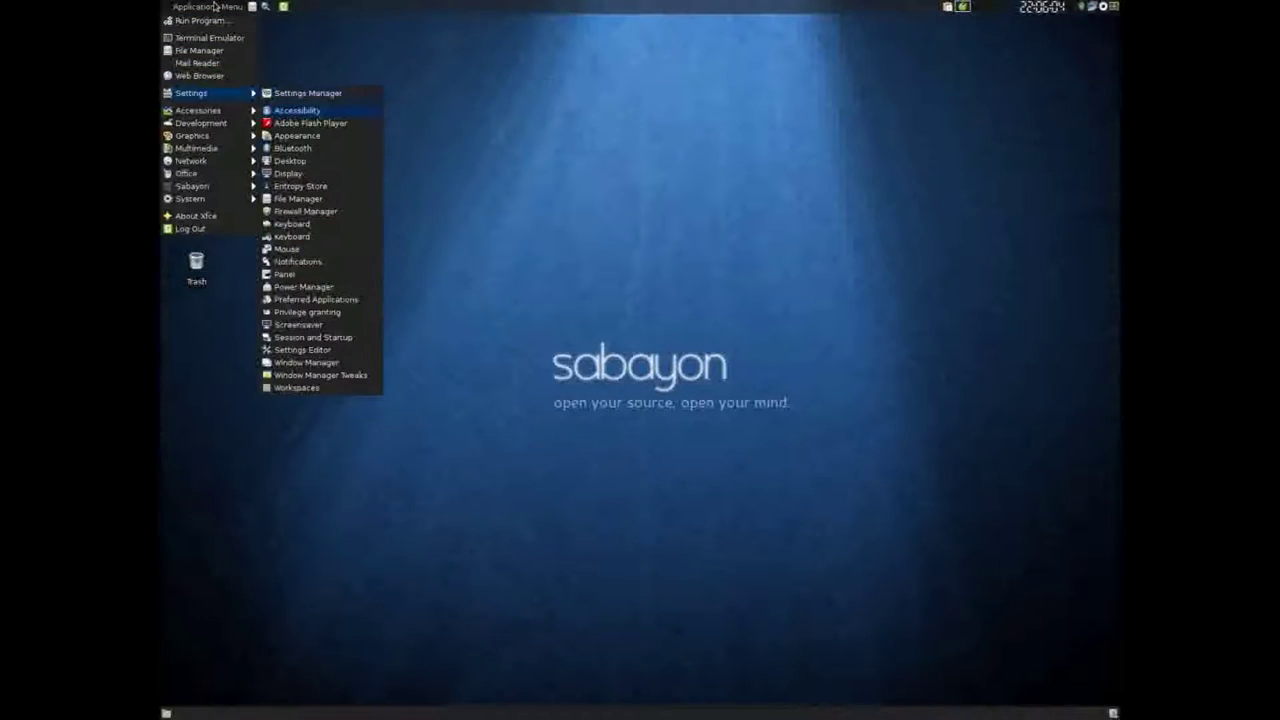
key("Left")
key("Down")
key("Down")
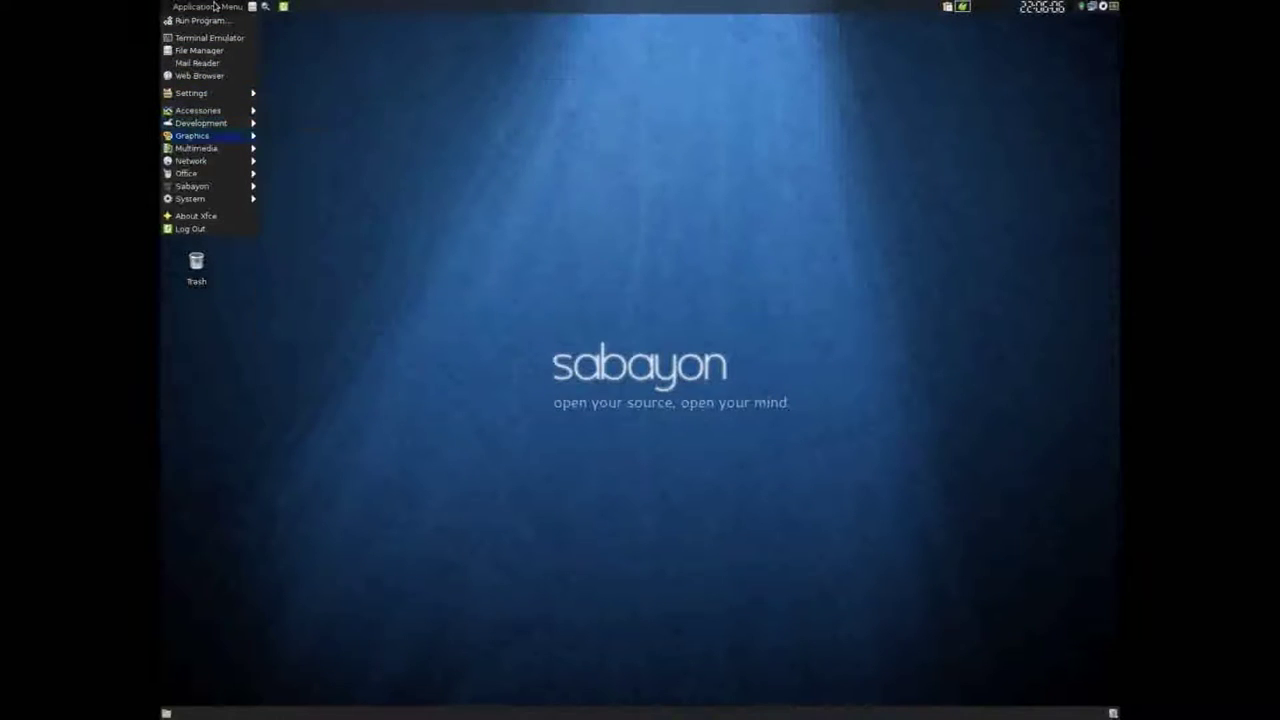
key("Down")
key("Right")
key("Down")
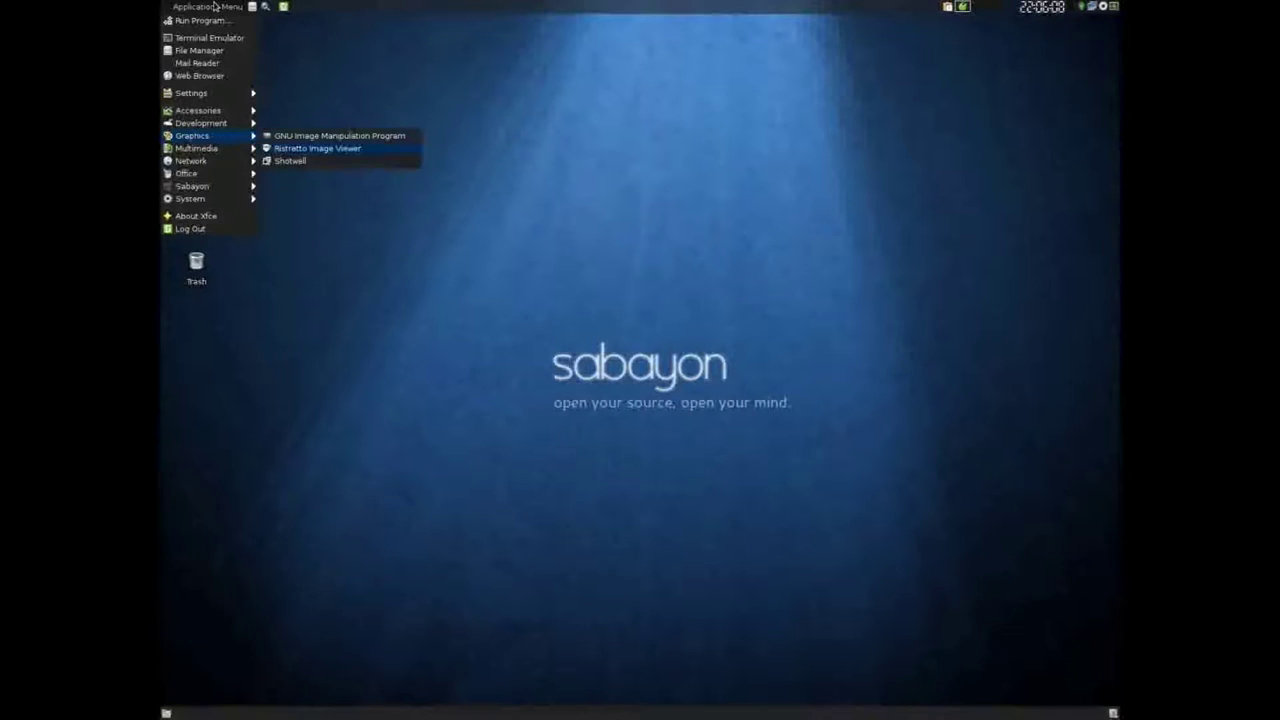
key("Down")
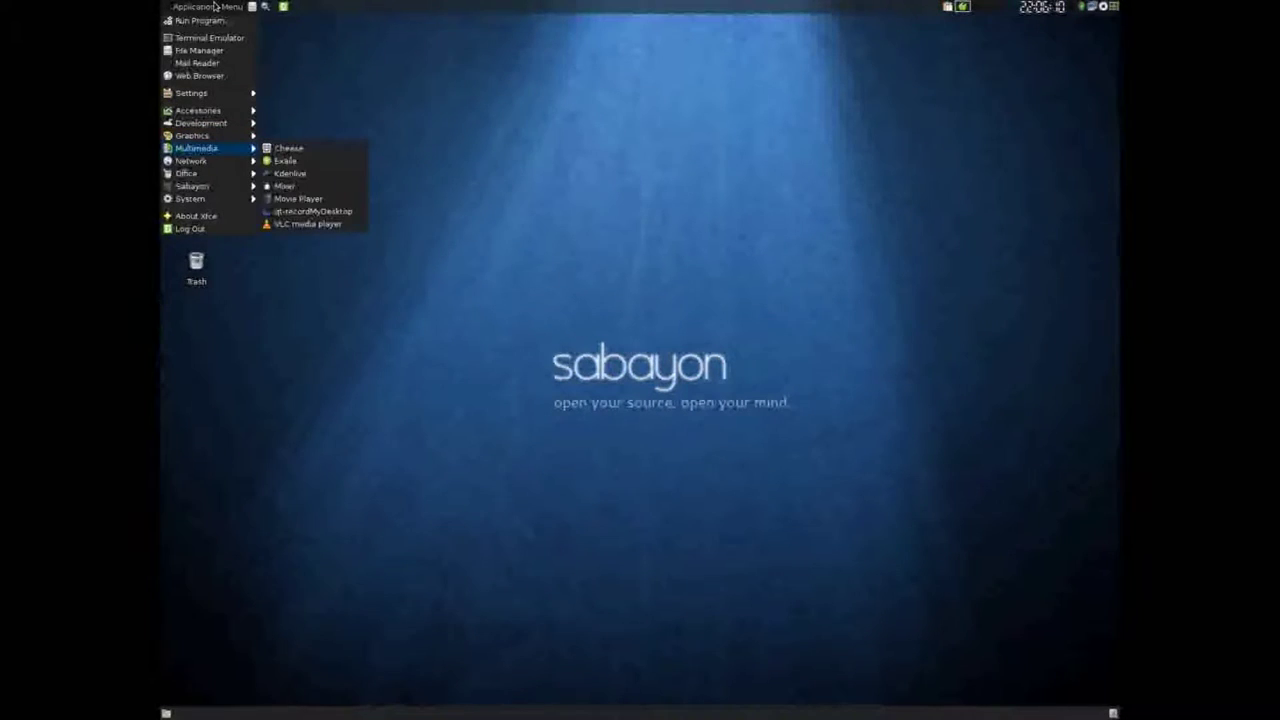
key("Down")
key("Up")
key("Right")
key("Down")
key("Down")
Continue through Network, Office and Sabayon categories to System and launch Entropy Store
key("Left")
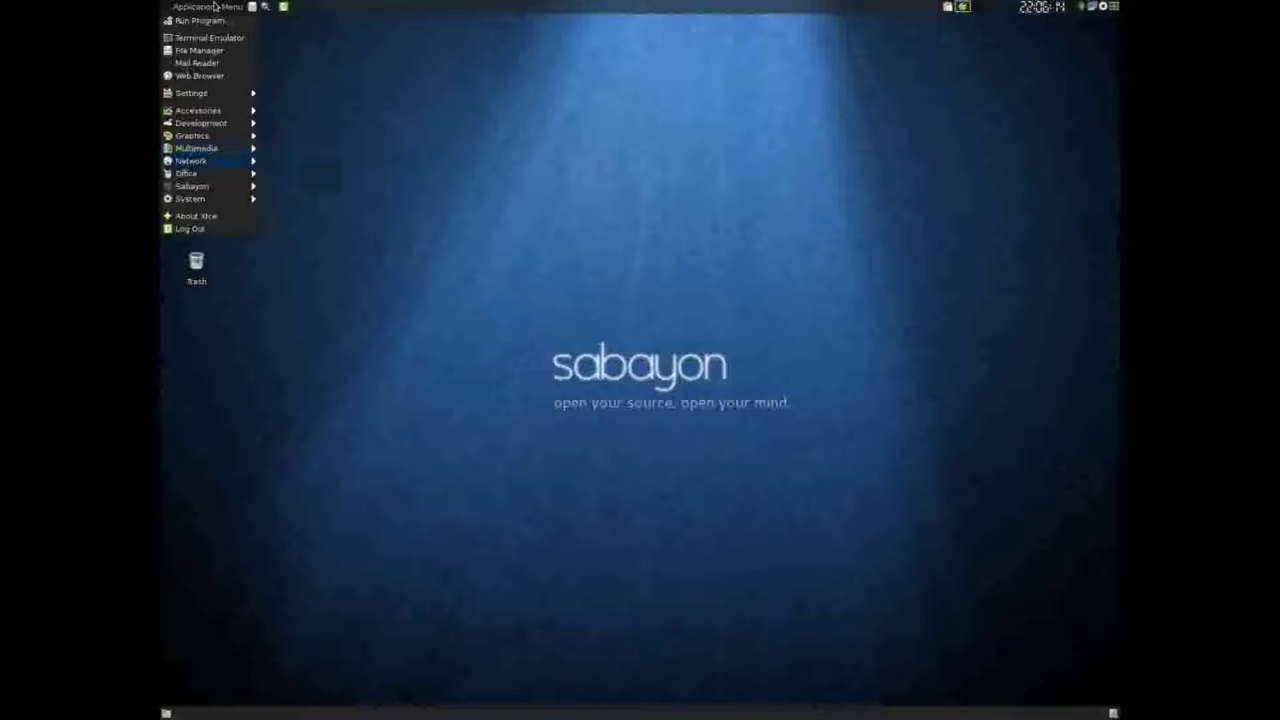
key("Down")
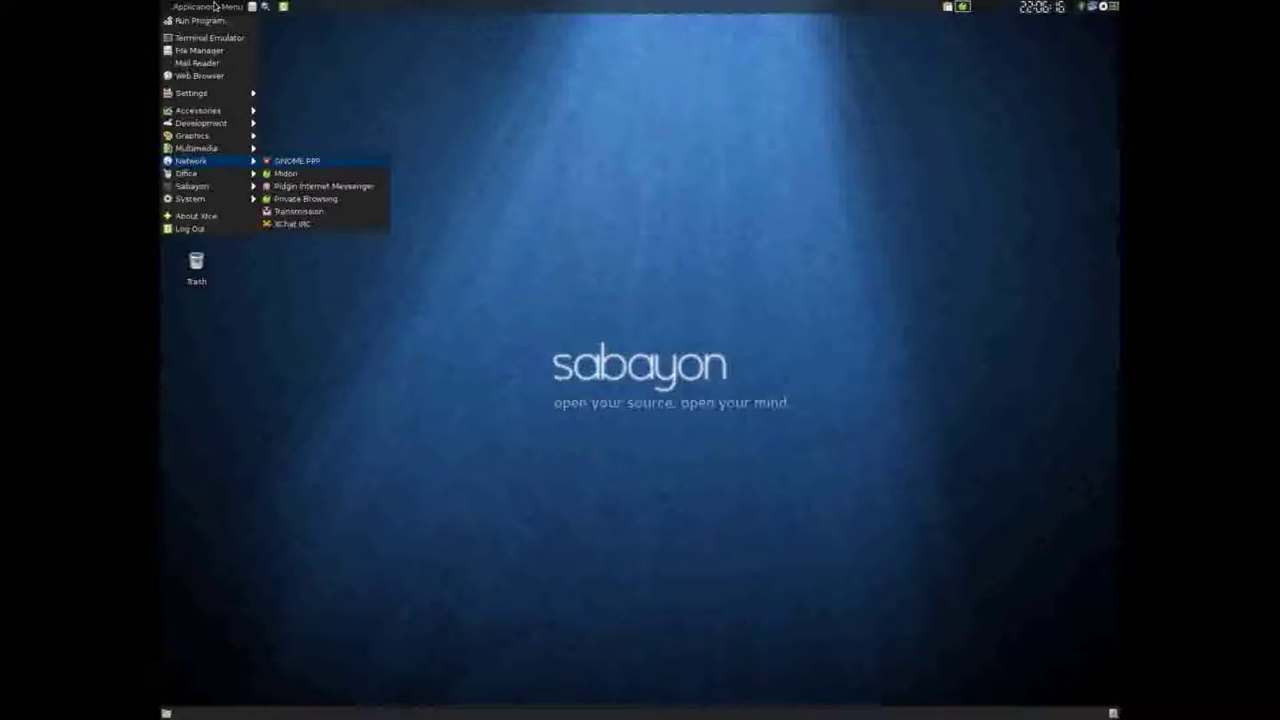
key("Down")
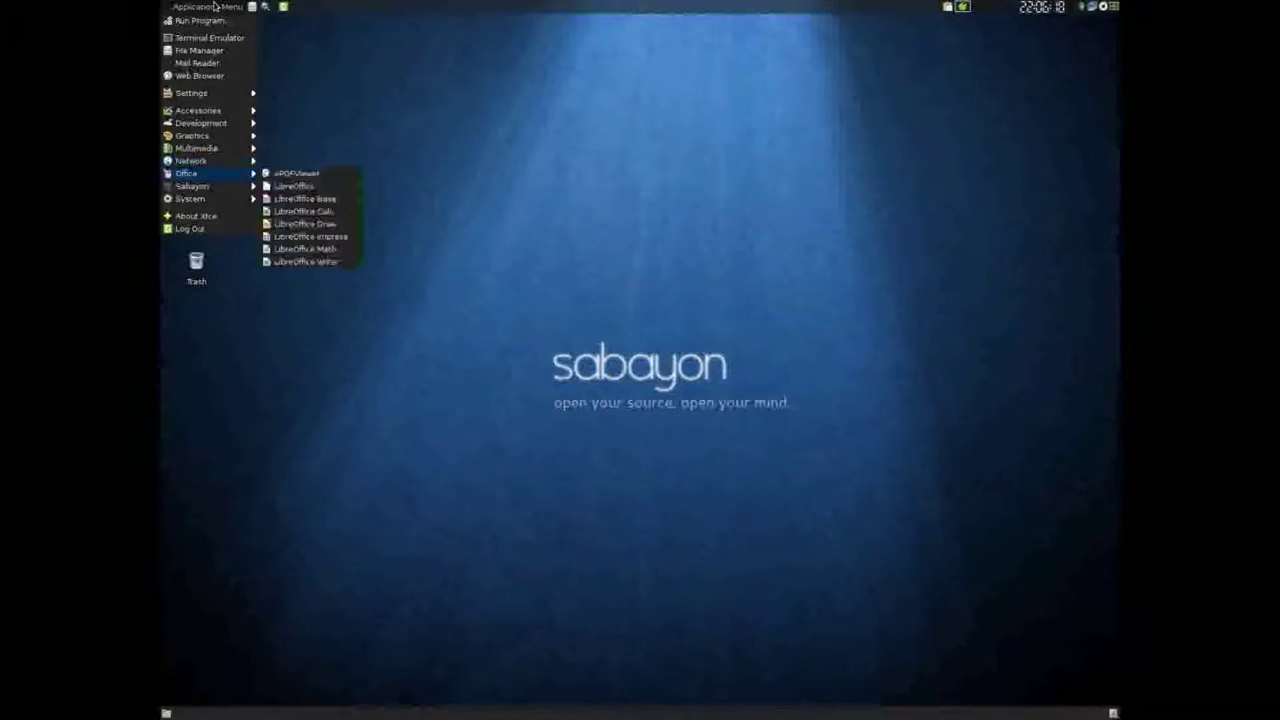
key("Up")
key("Down")
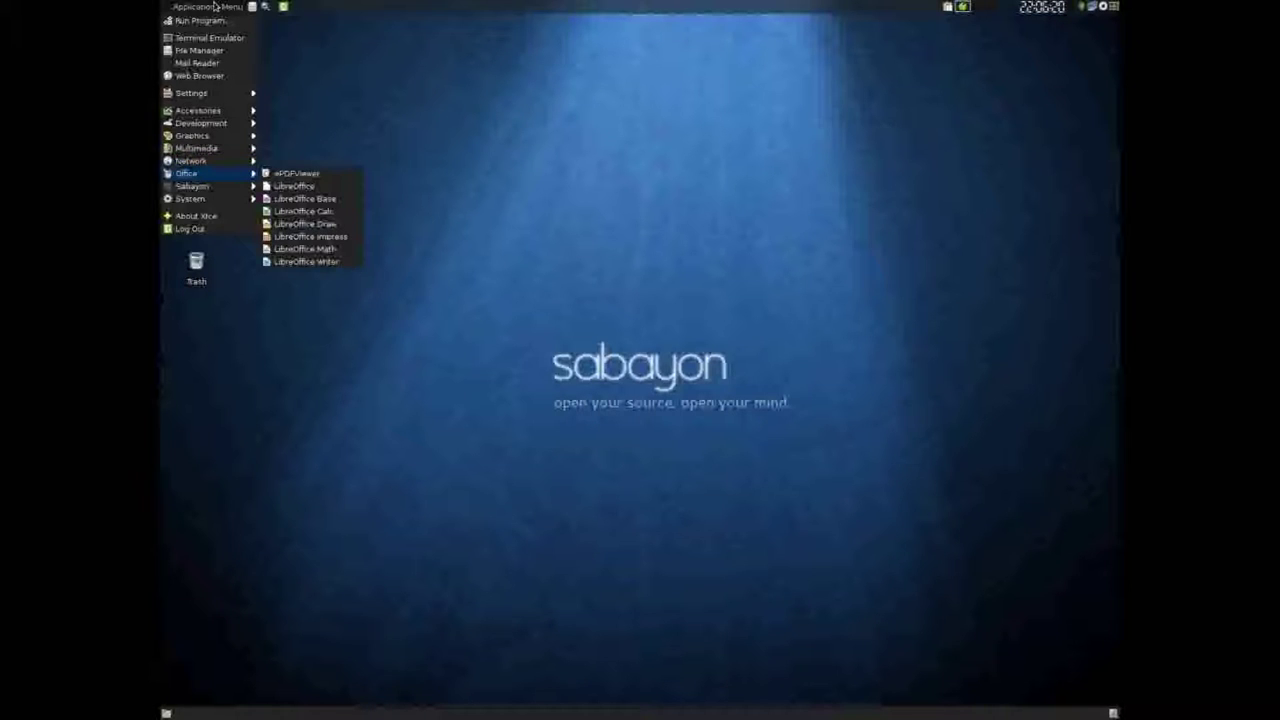
key("Down")
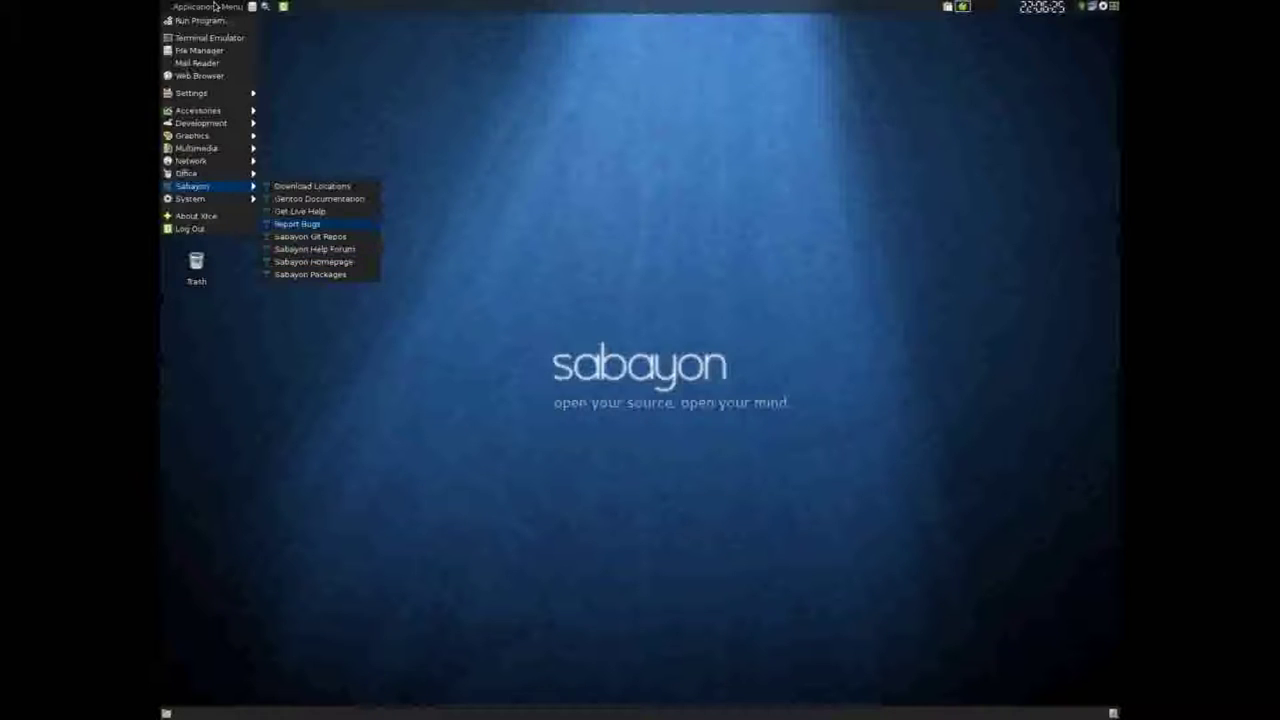
key("Left")
key("Down")
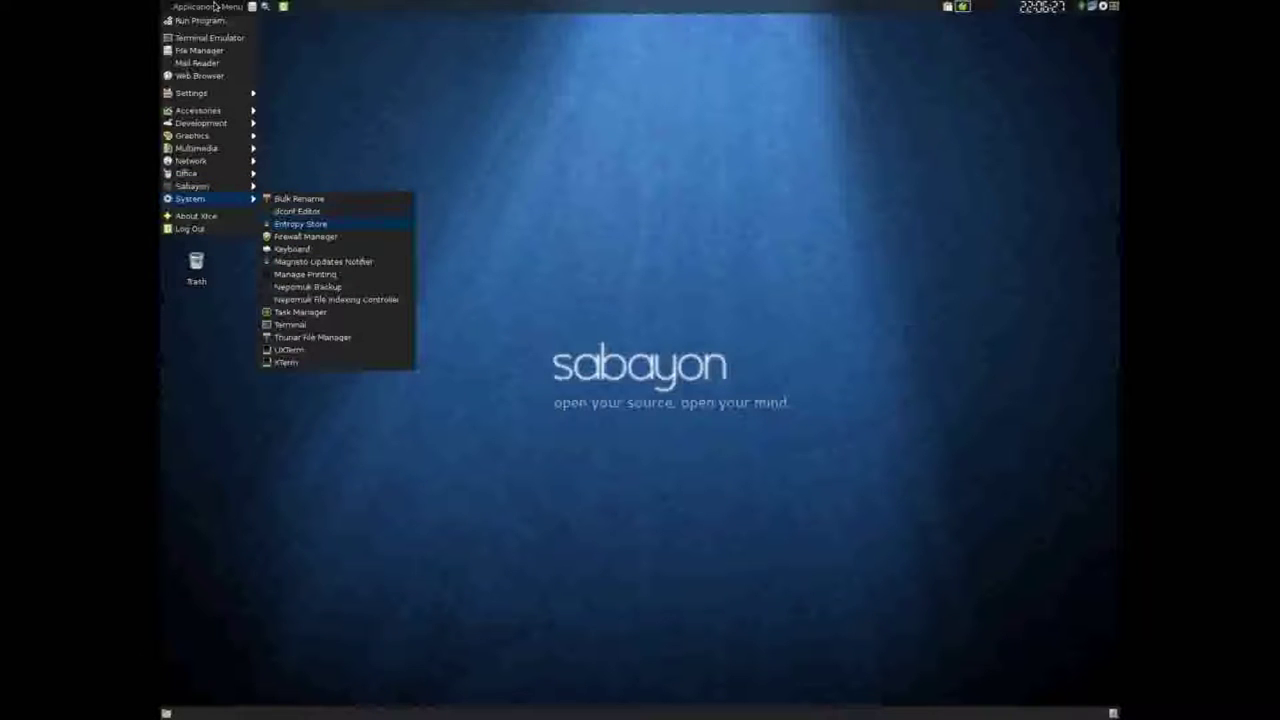
key("Return")
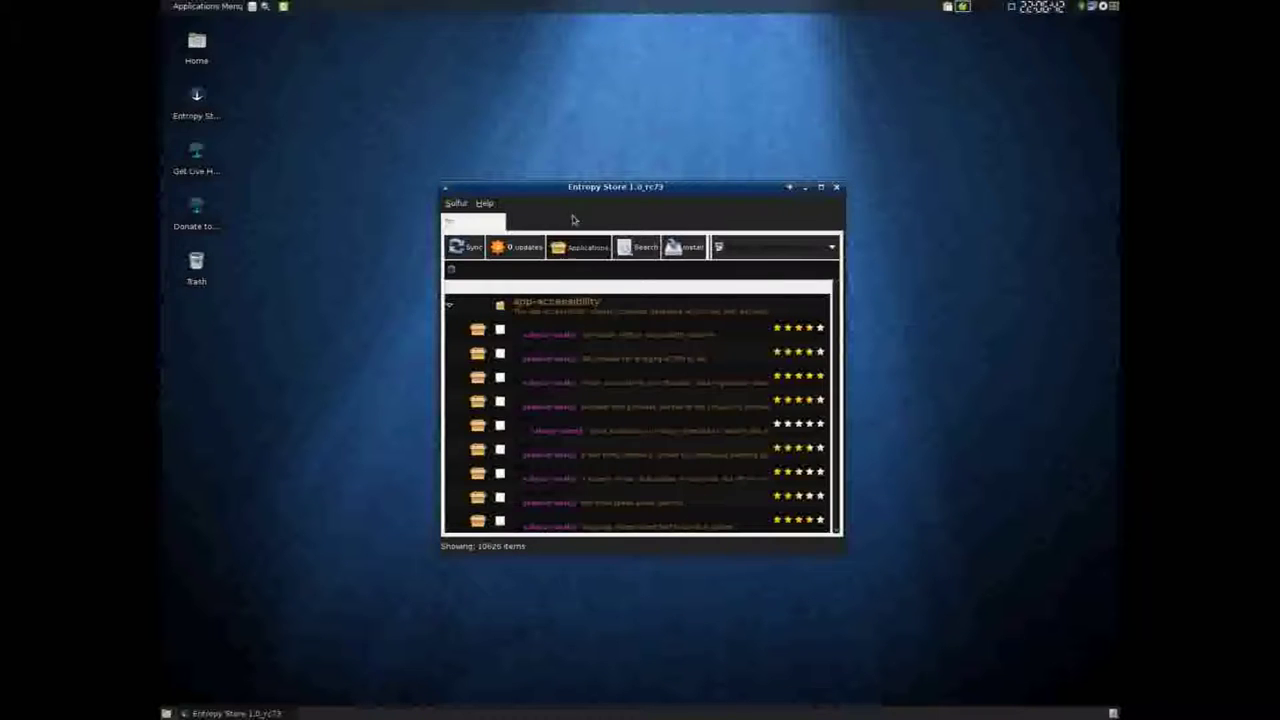
Bring up the Applications Menu over Entropy Store's 10626-package list
left_click(205, 6)
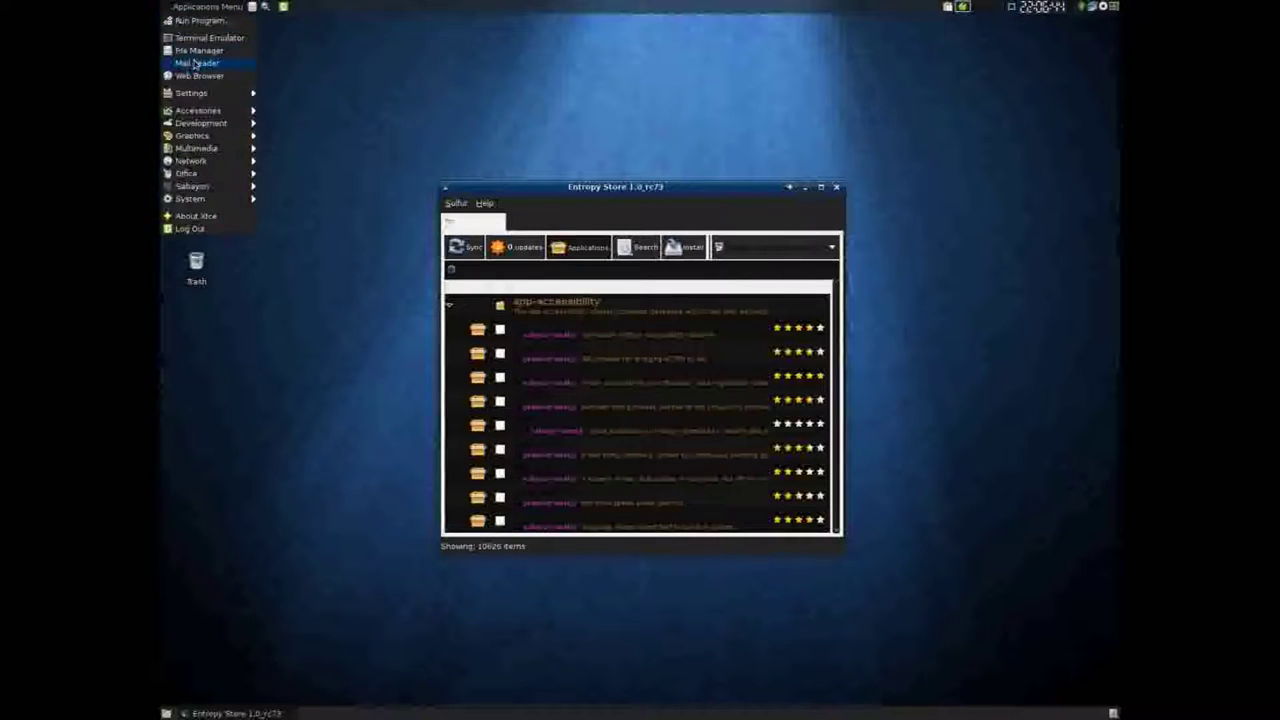
Open Appearance settings and switch the desktop style to the light Adwaita theme
mouse_move(198, 93)
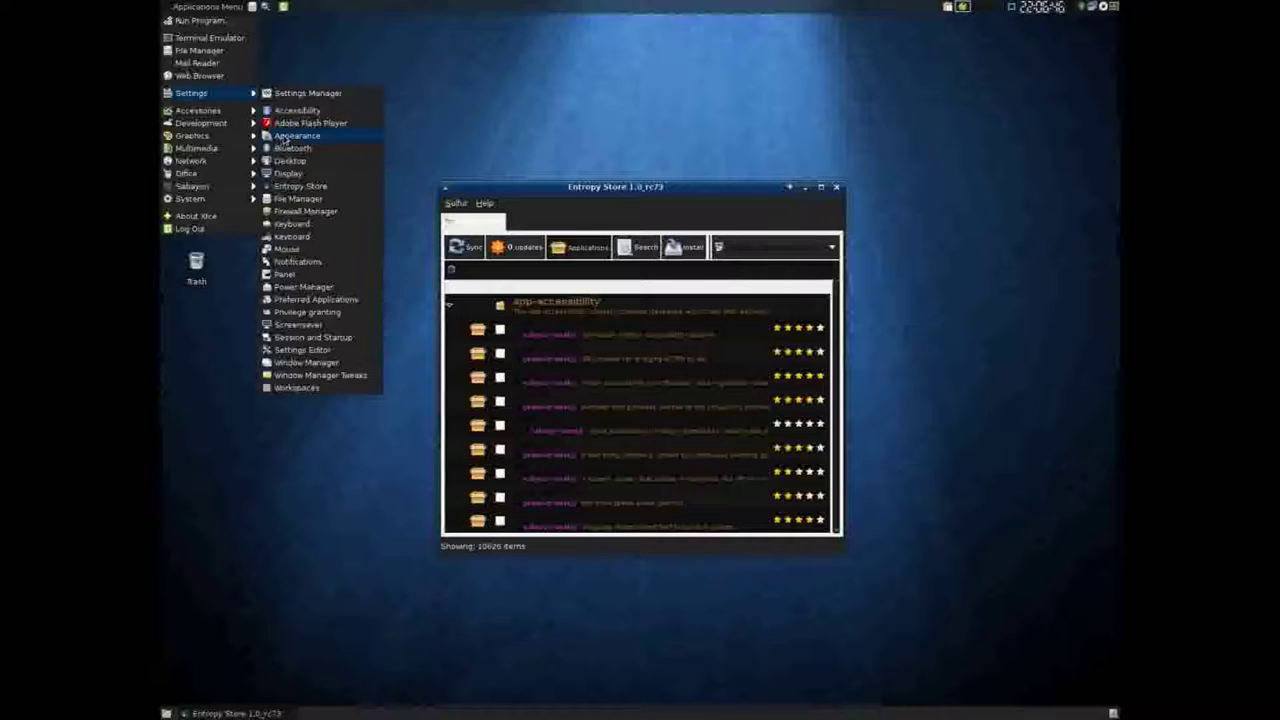
left_click(286, 135)
scroll(592, 330, "up", 10)
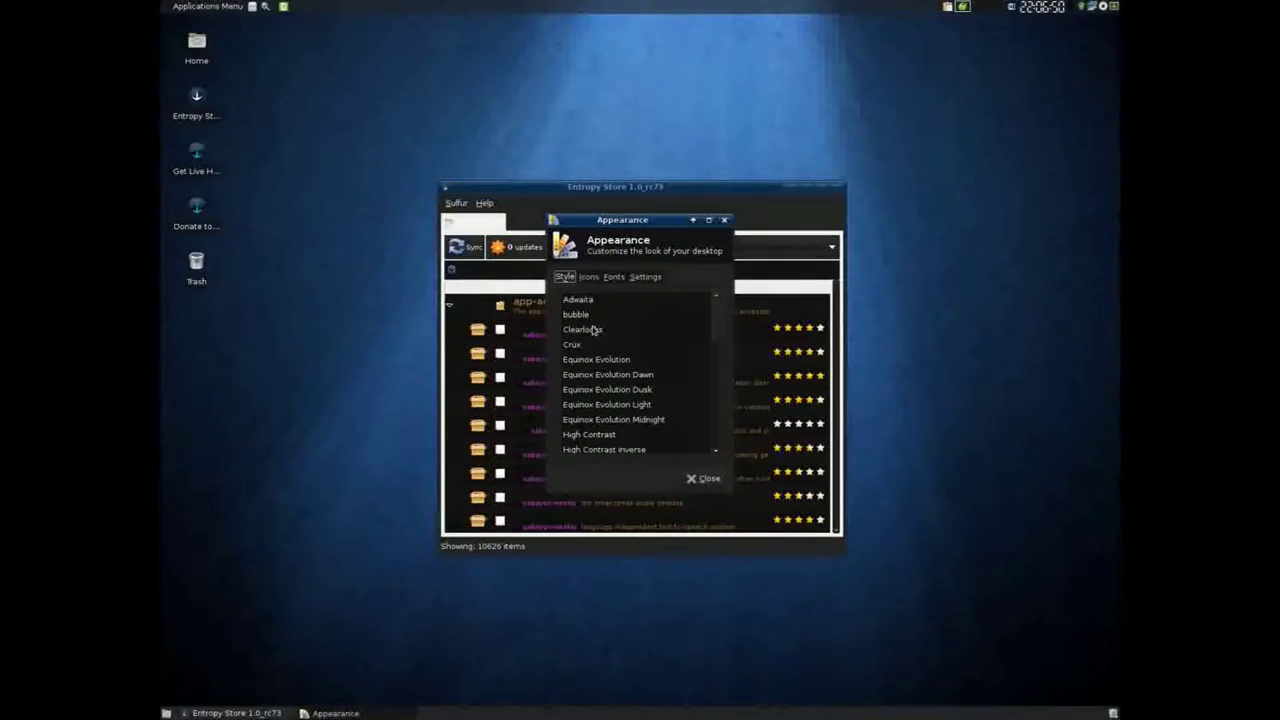
left_click(595, 301)
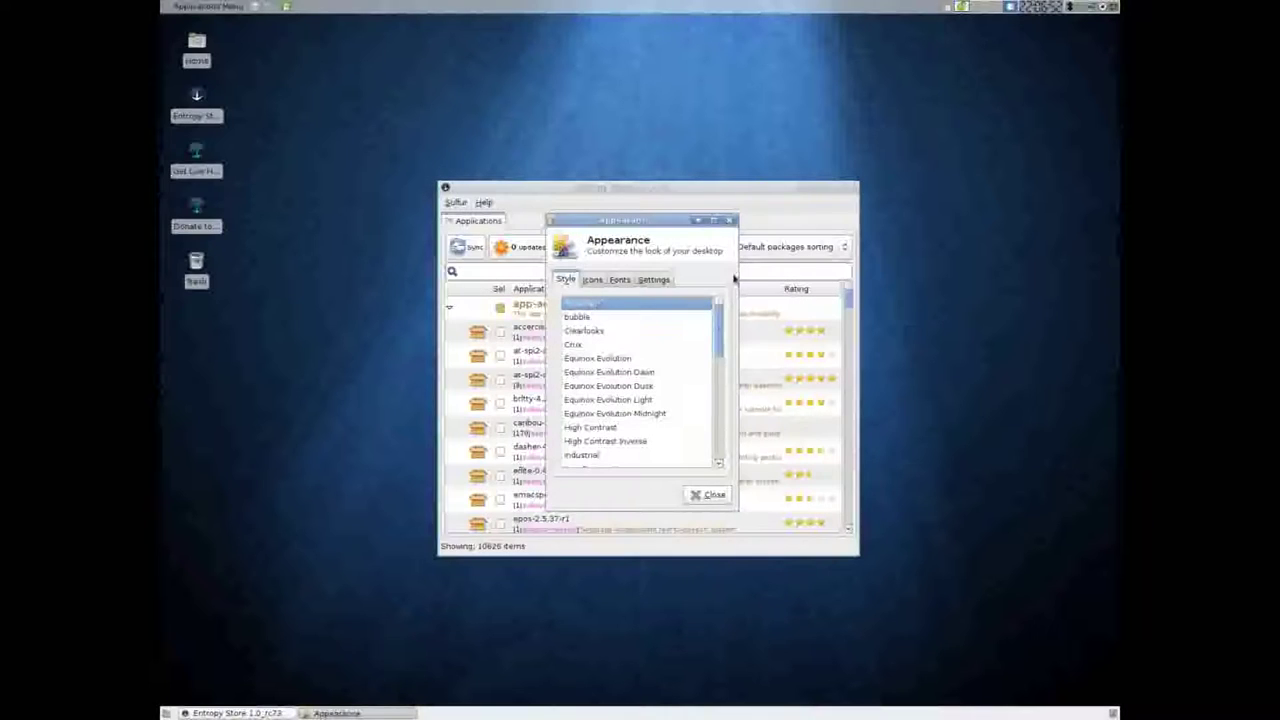
Close Appearance, search Entropy Store for 'chrom', and select the chromium-15.0.874.102 package
left_click(730, 220)
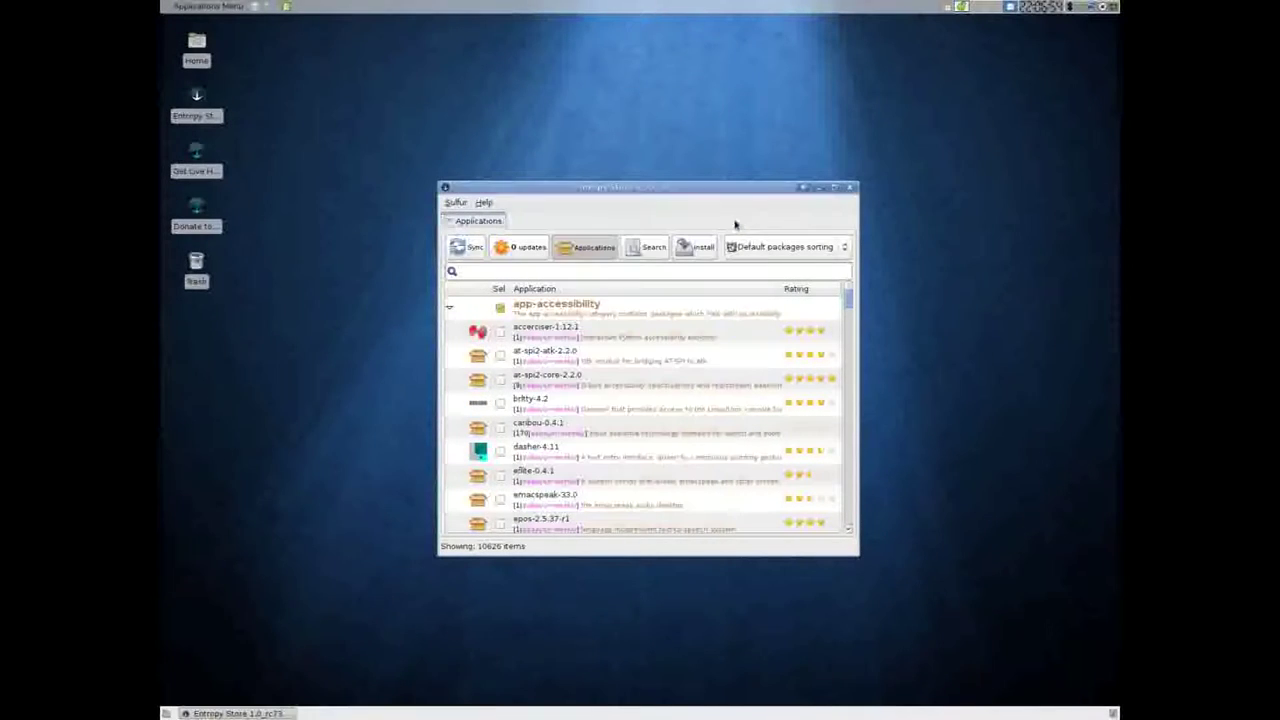
scroll(659, 322, "down", 5)
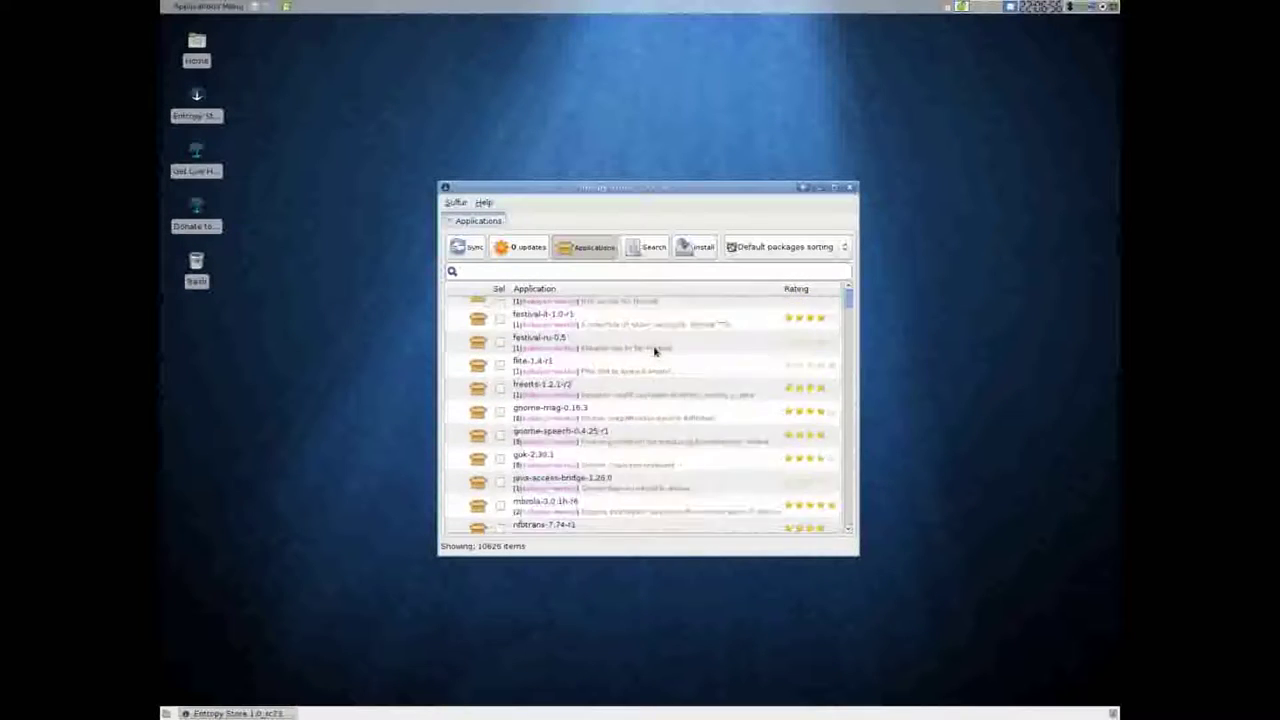
scroll(575, 413, "up", 5)
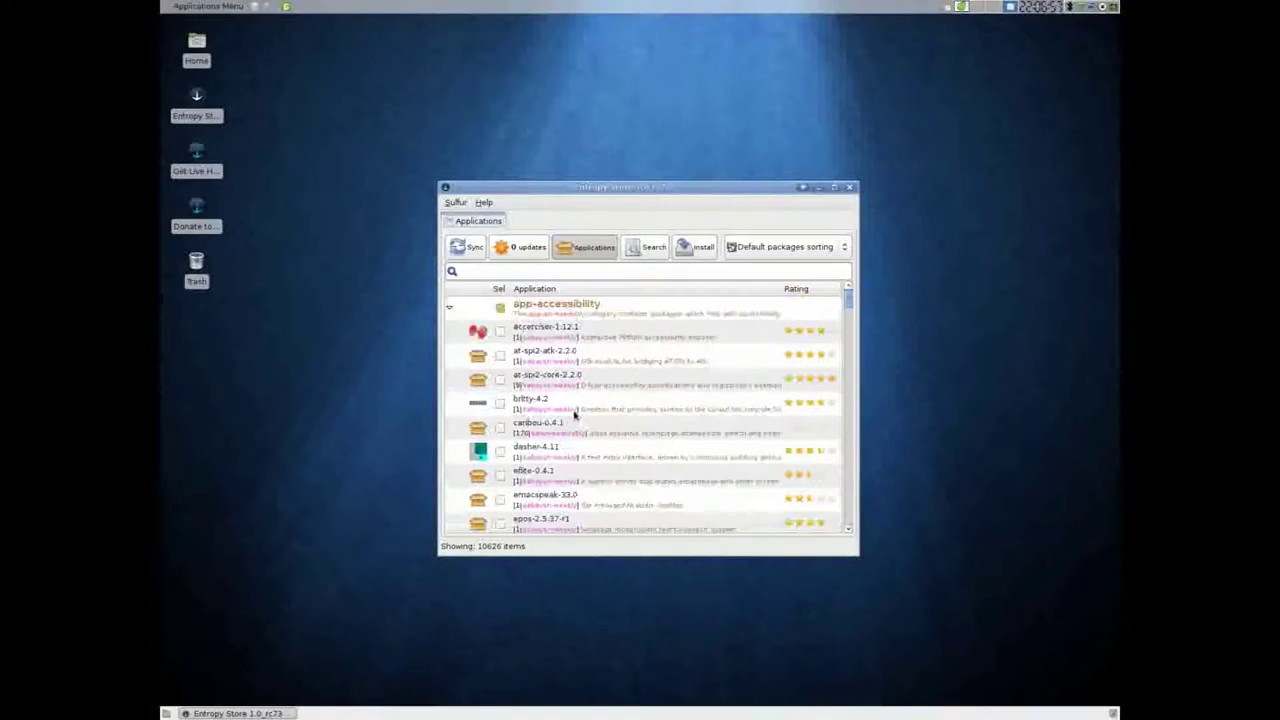
left_click(555, 272)
type("chromium")
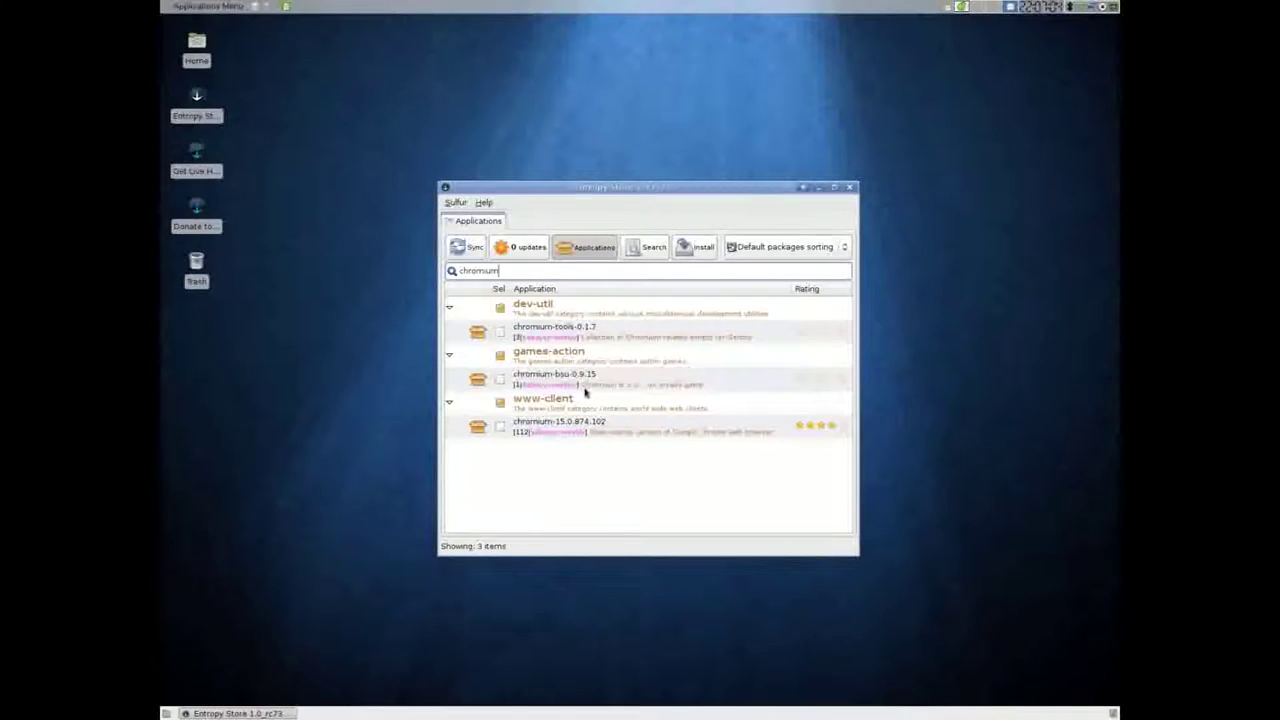
left_click(580, 430)
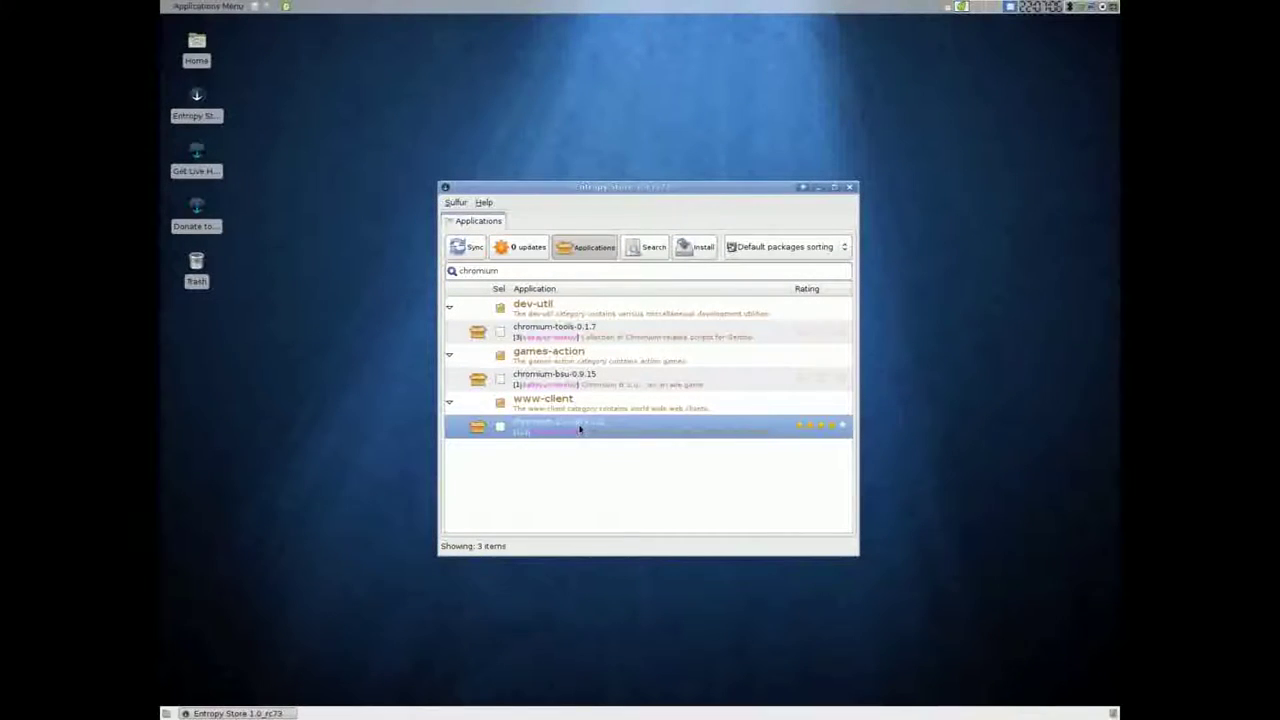
right_click(502, 428)
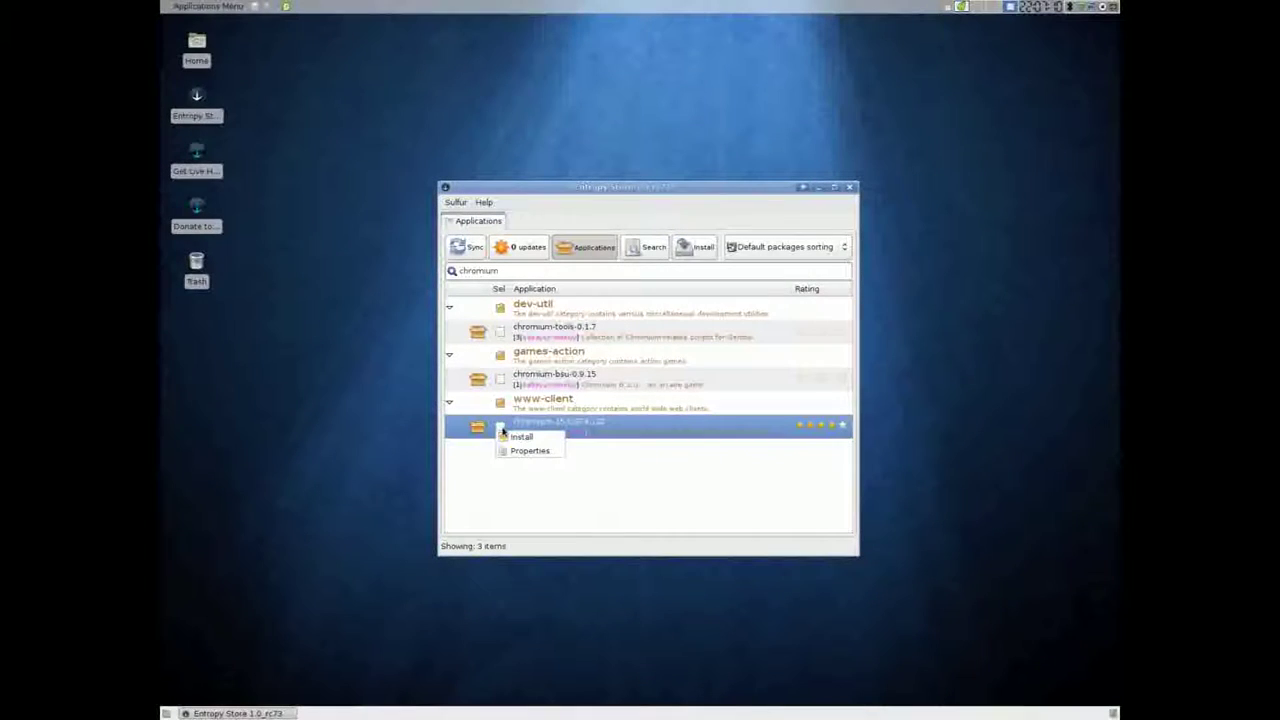
left_click(502, 428)
Queue chromium-15.0.874.102 with libwebp for installation and commit the install
right_click(502, 428)
left_click(521, 437)
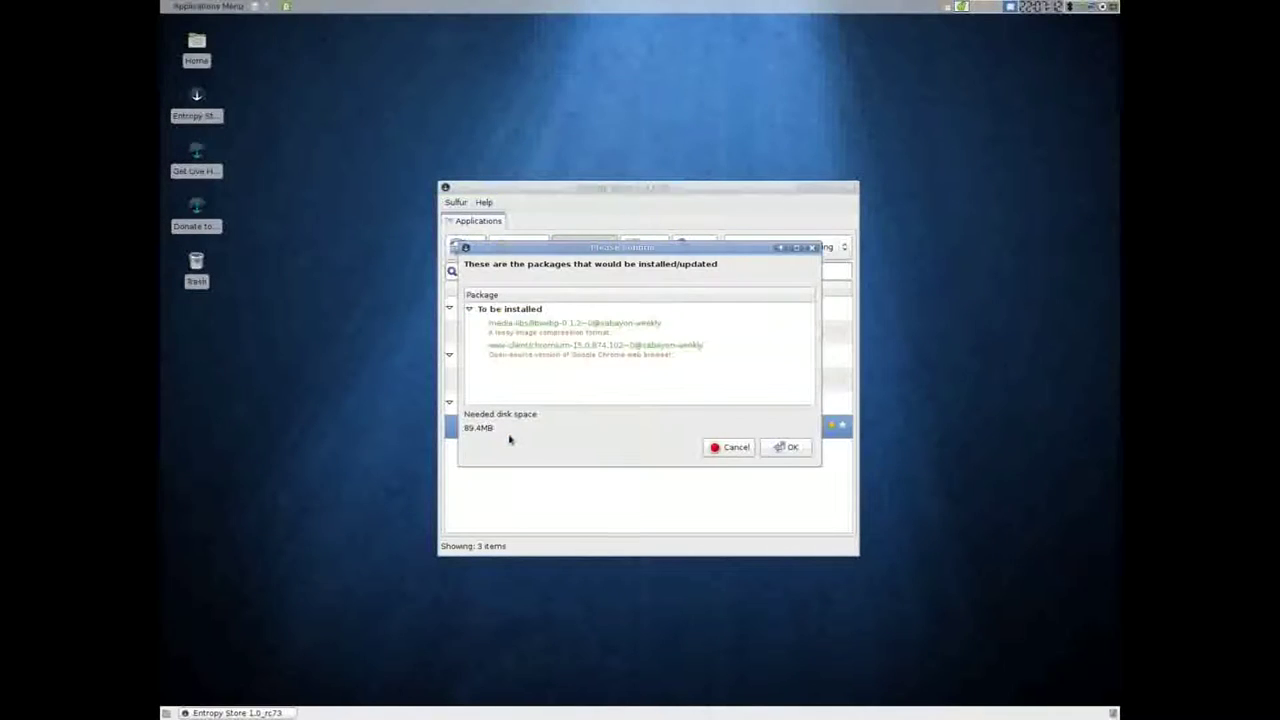
left_click(790, 447)
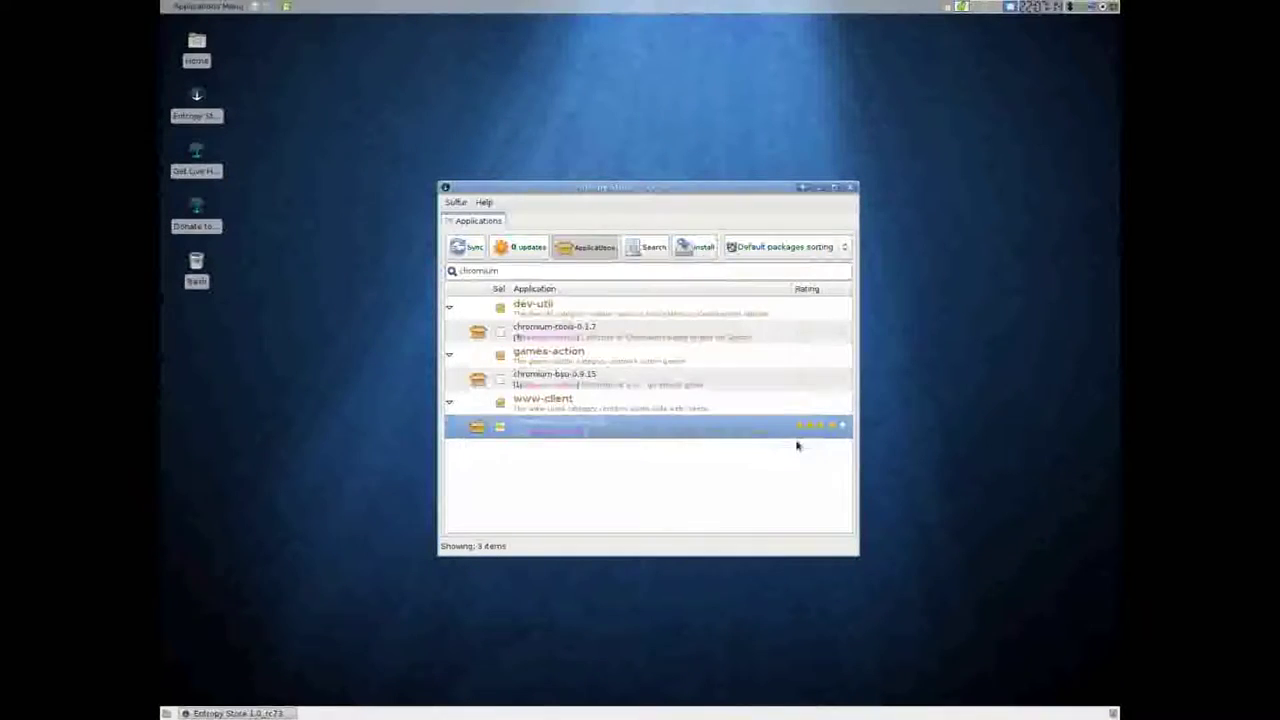
left_click(697, 247)
left_click(811, 524)
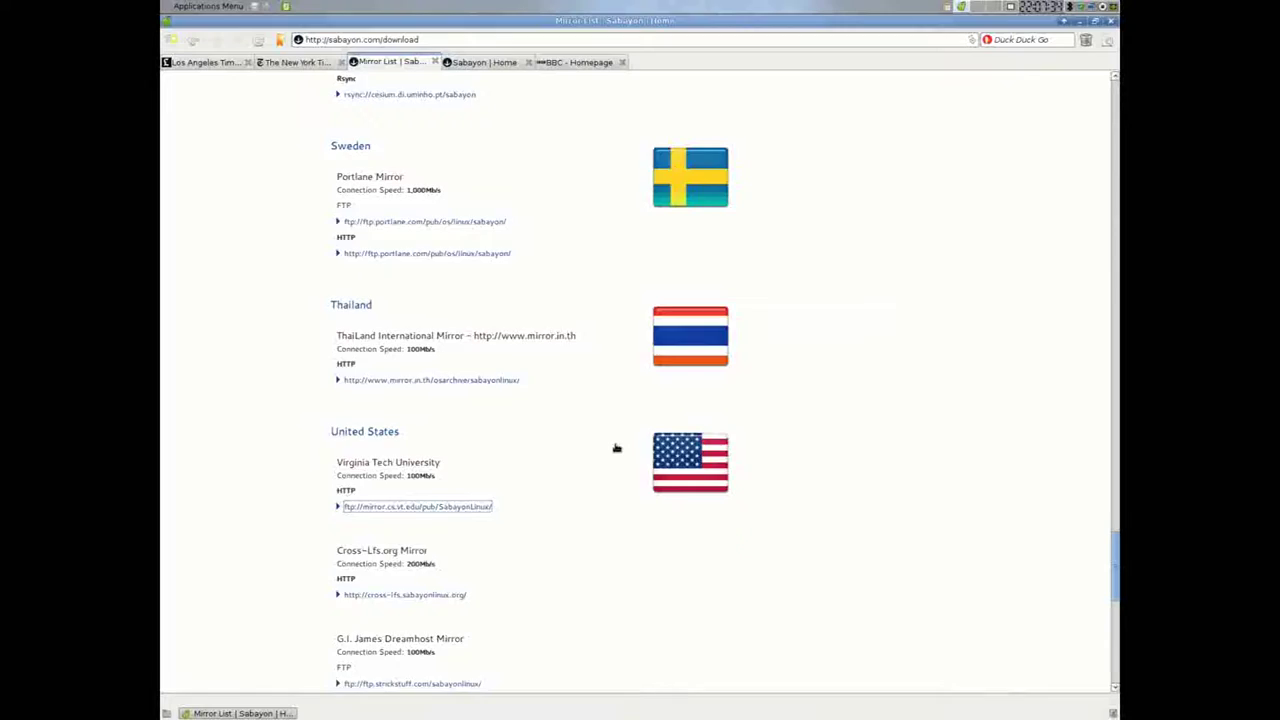
Look through the Los Angeles Times, New York Times and Sabayon mirror list tabs, then quit Midori
scroll(616, 448, "up", 15)
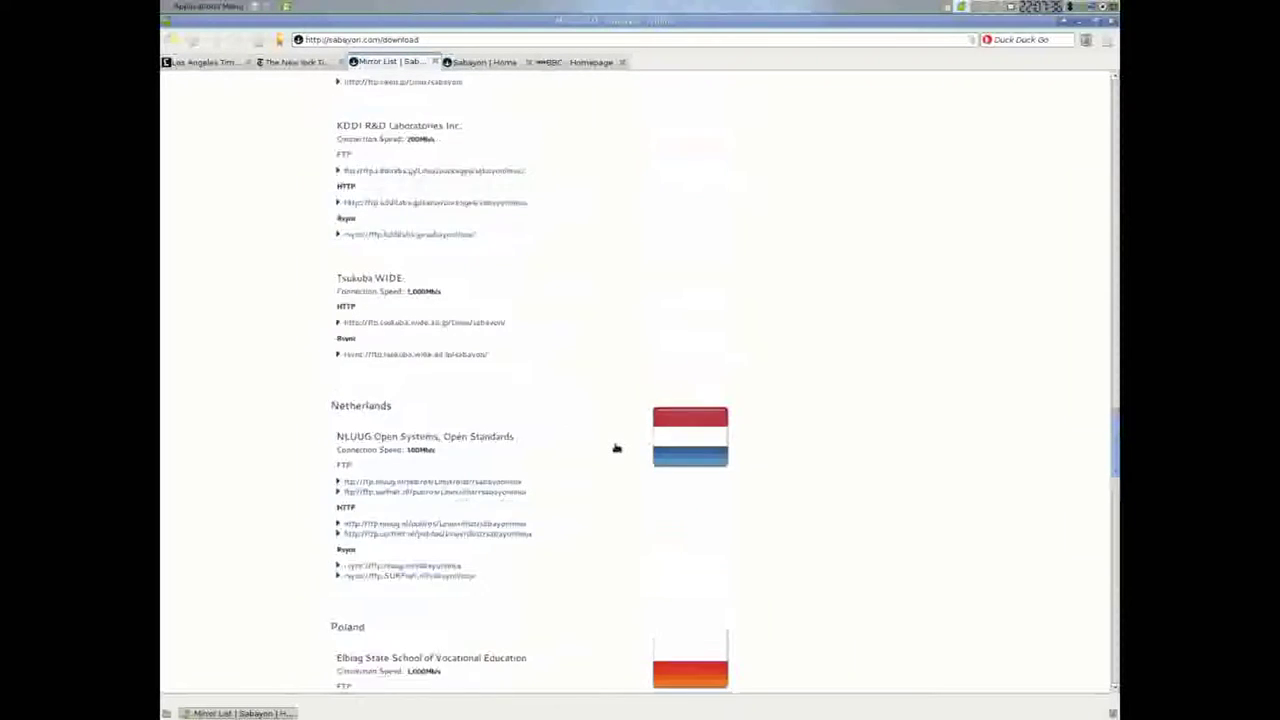
scroll(616, 448, "up", 5)
left_click(208, 63)
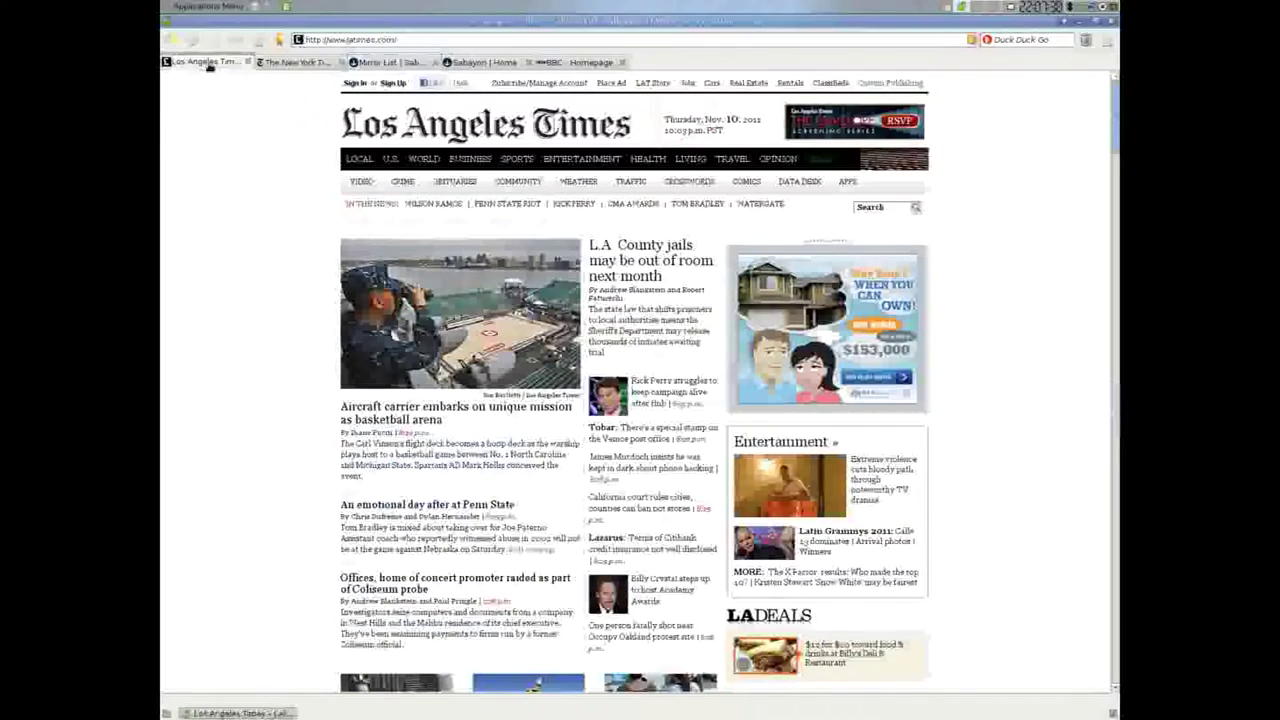
left_click(300, 62)
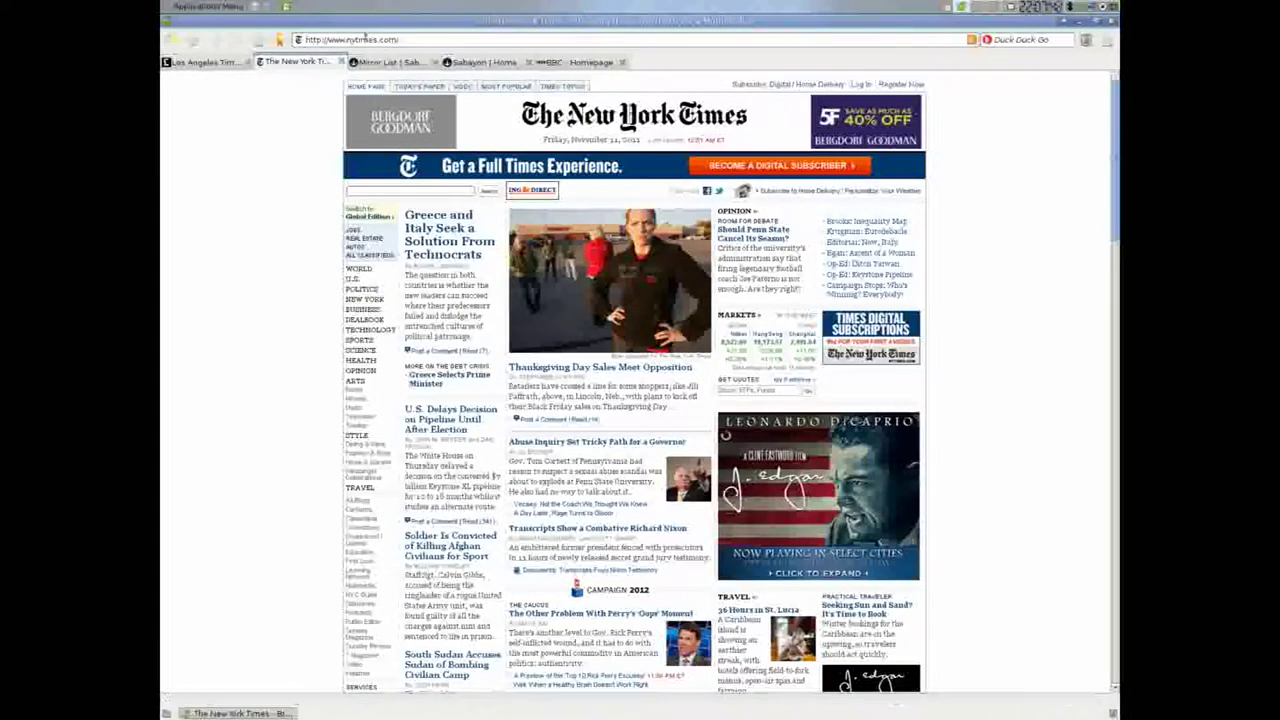
left_click(372, 62)
scroll(437, 483, "up", 1)
key("ctrl+q")
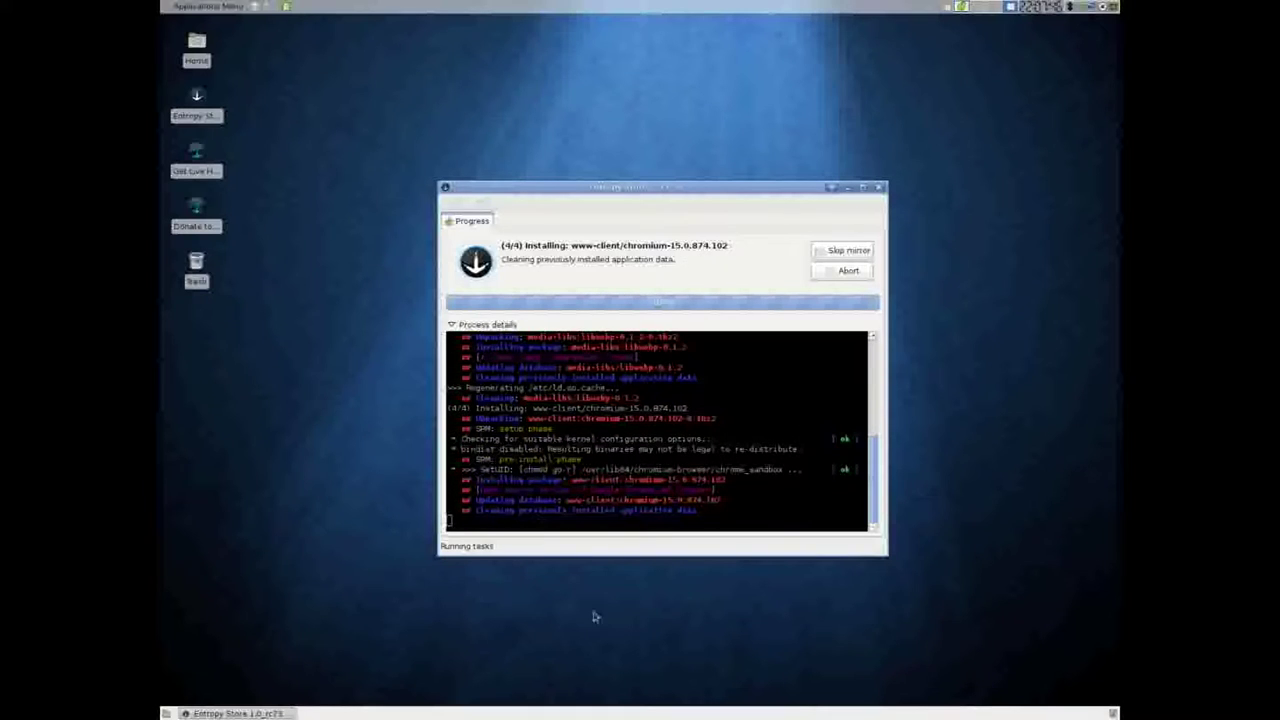
Launch the newly installed Chromium from the Applications Menu's Network list
left_click(208, 6)
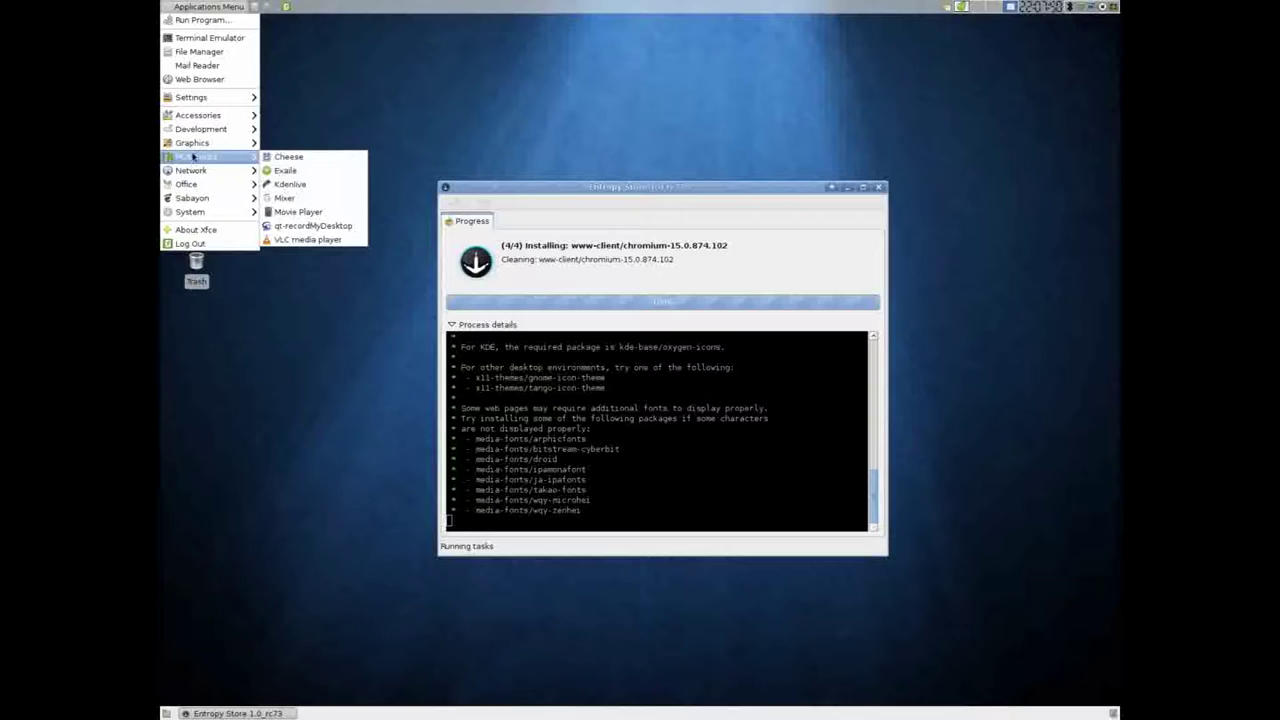
mouse_move(250, 170)
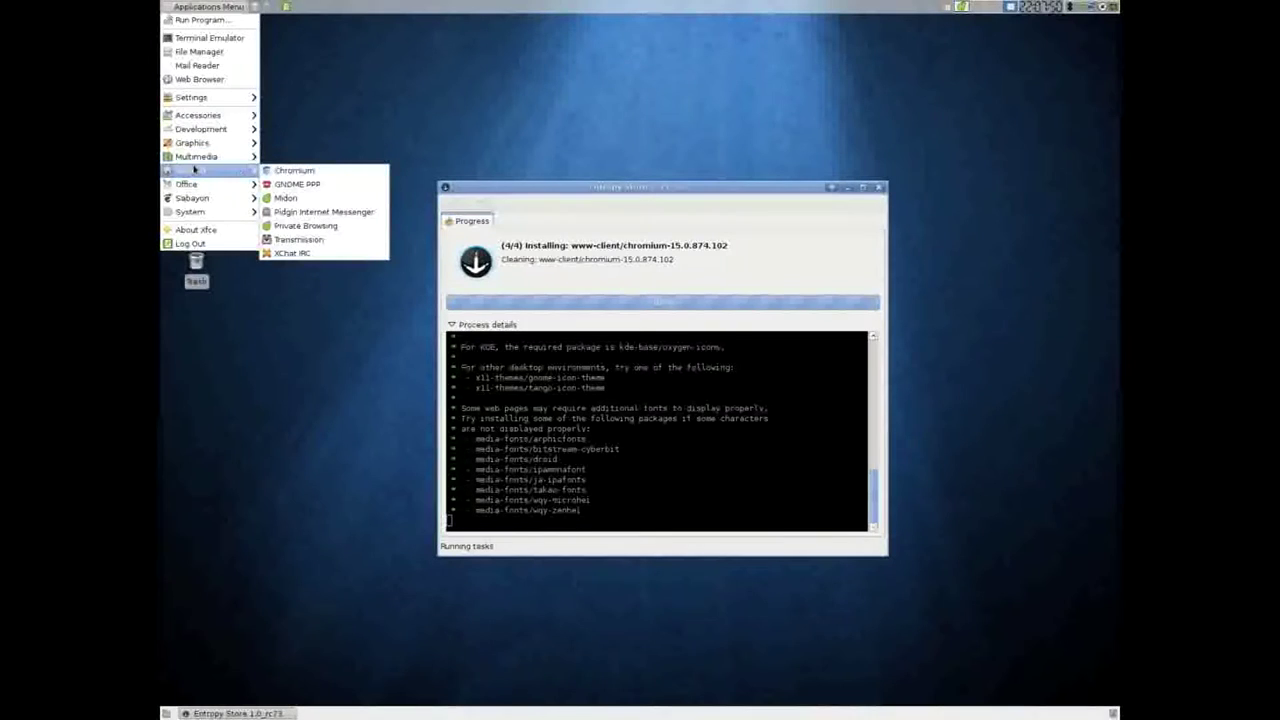
left_click(292, 172)
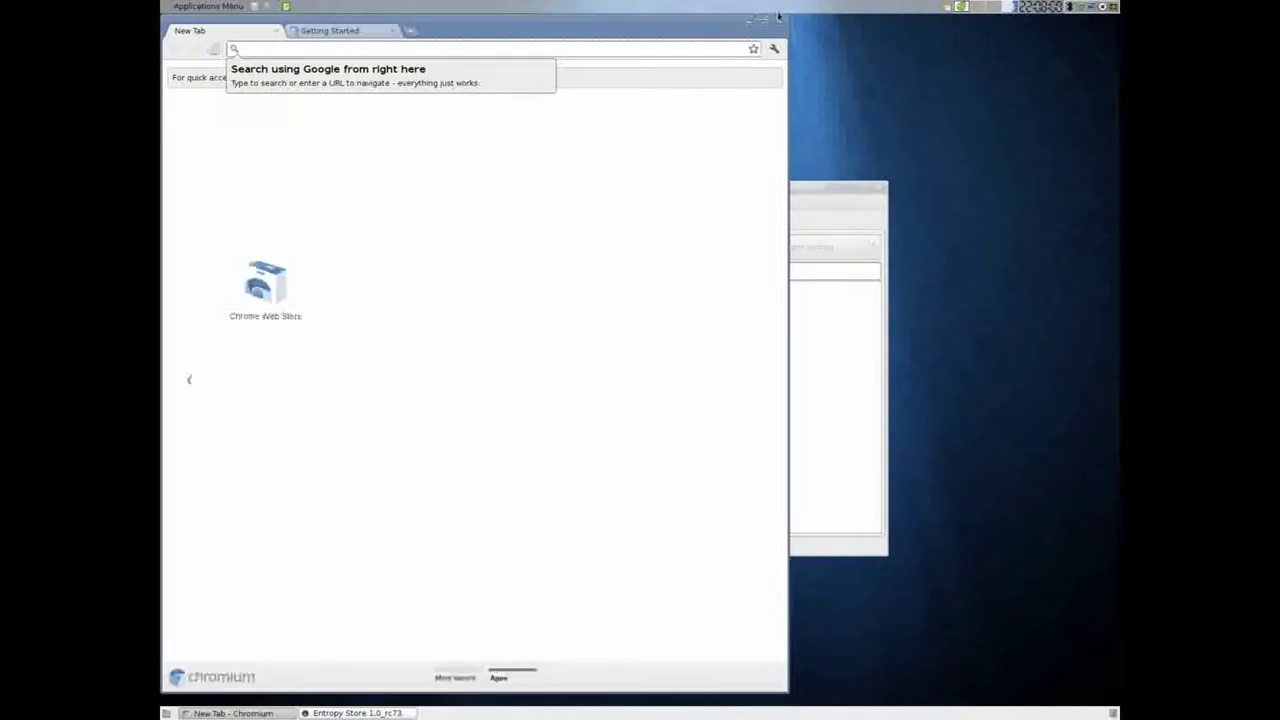
Go to youtube in Chromium and scroll down through the homepage's video categories
type("y")
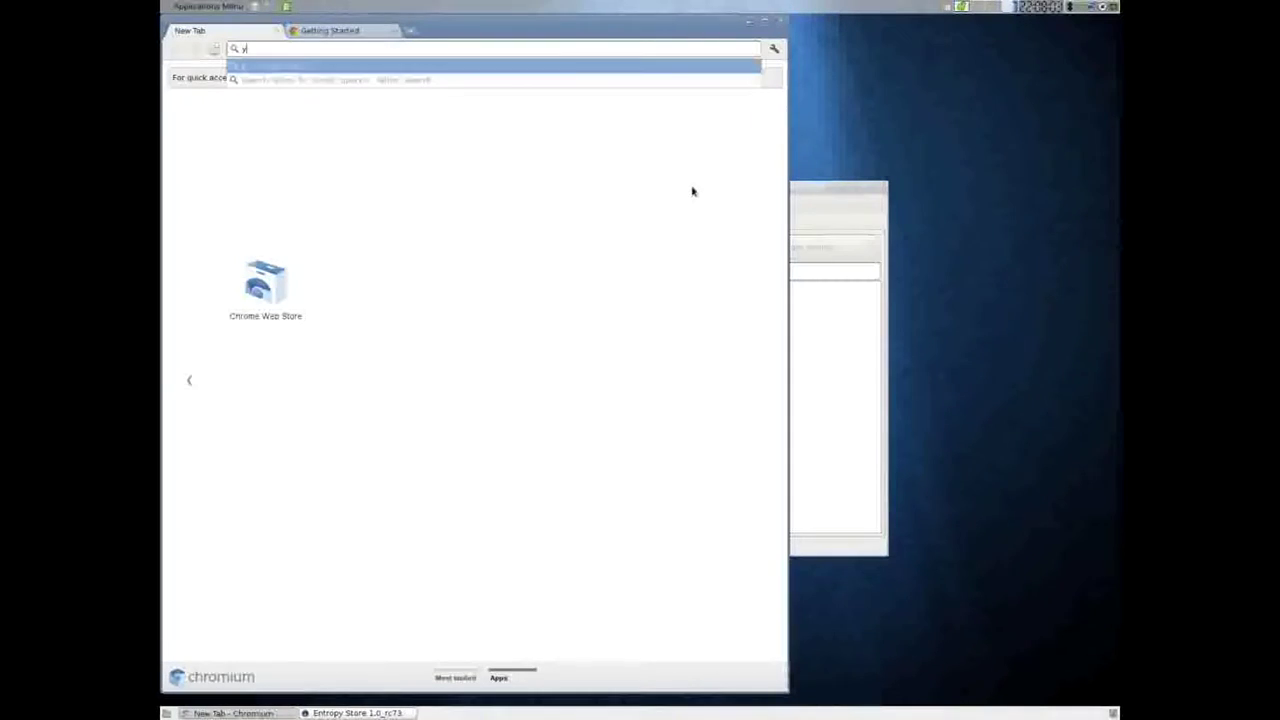
type("outube.com")
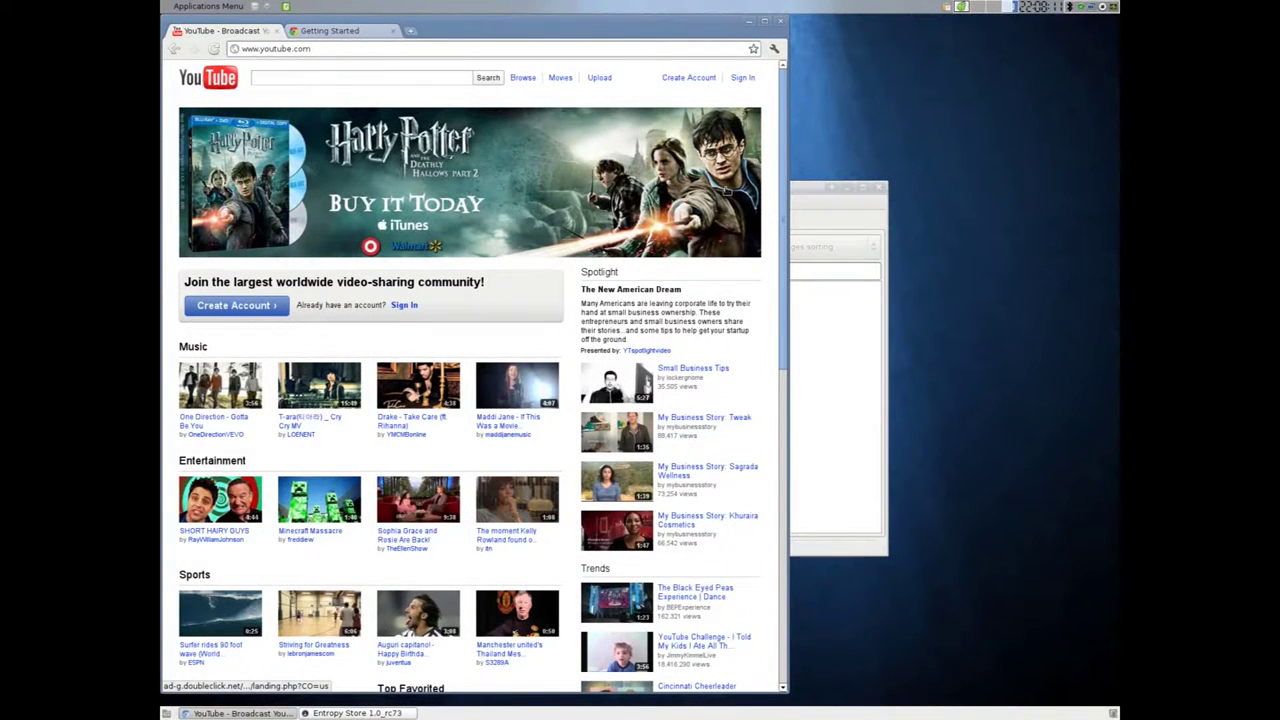
scroll(470, 380, "down", 5)
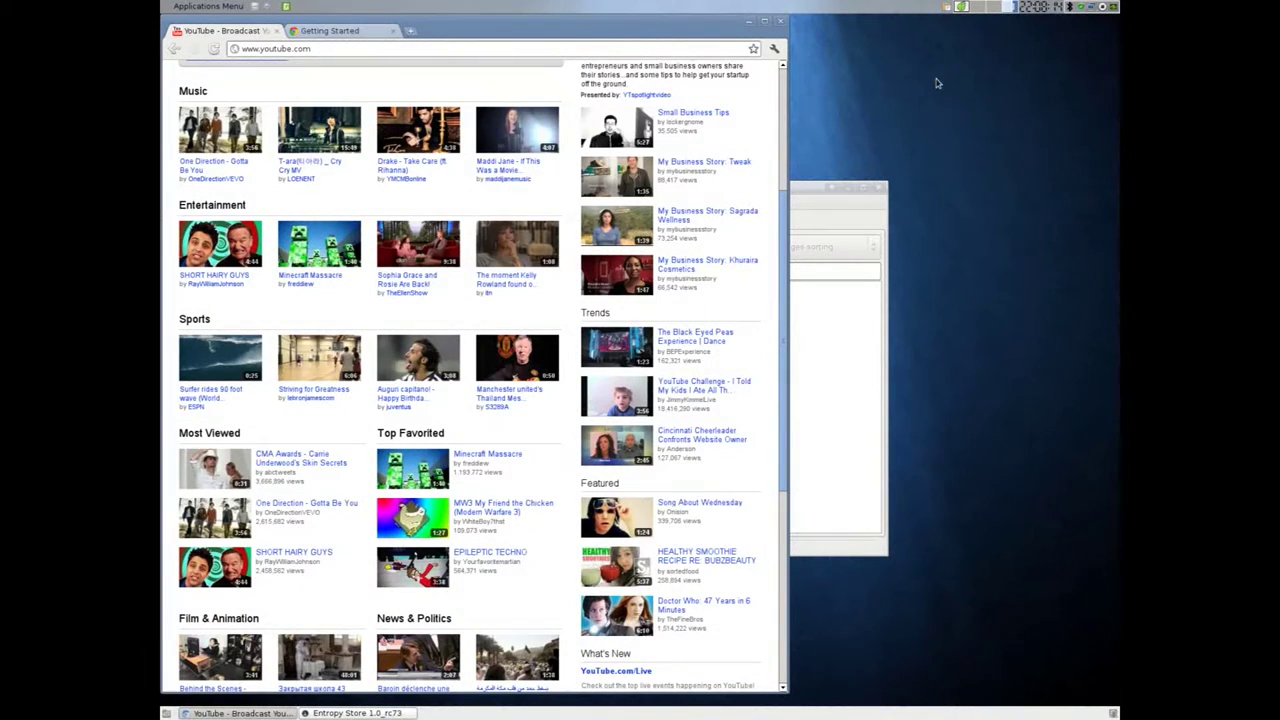
scroll(551, 165, "down", 7)
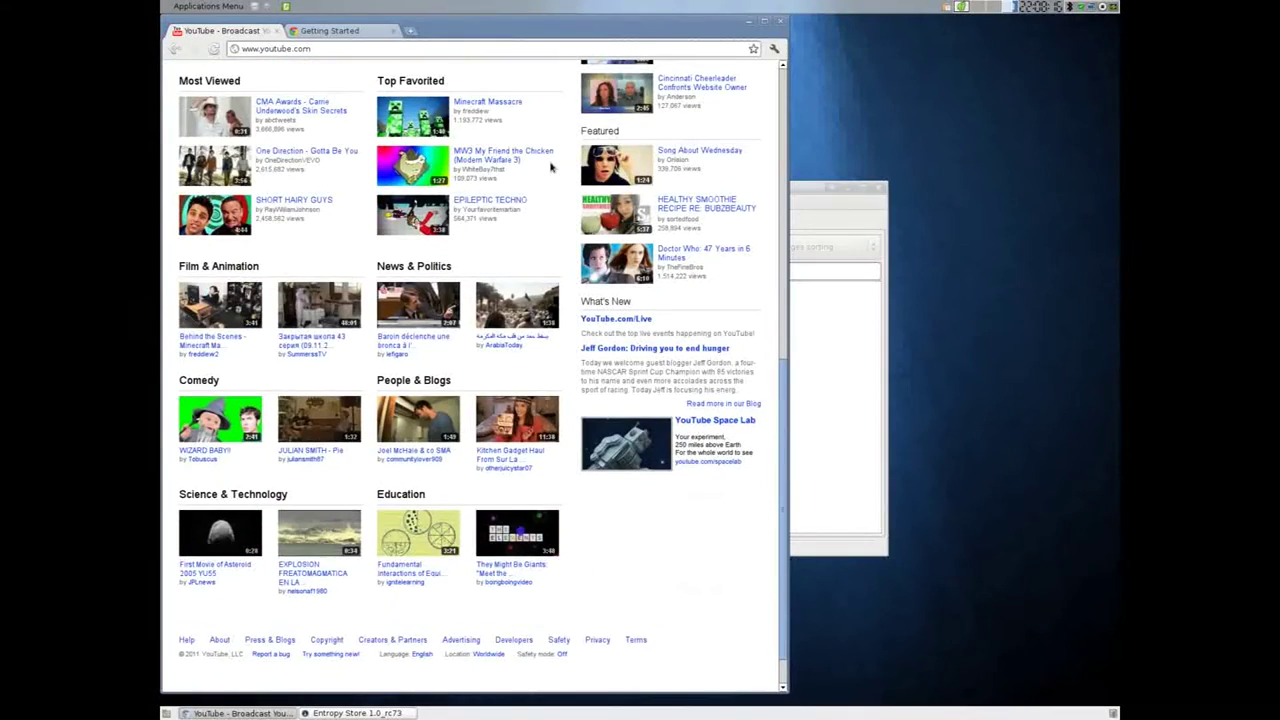